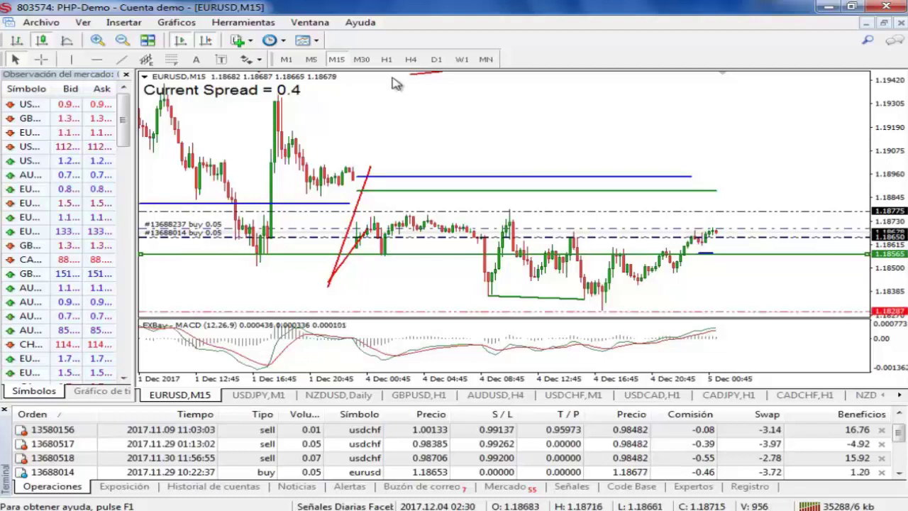
- Show the EURUSD chart in M30 and draw a trend line from the 4 December swing low up to about 1.1925
left_click(362, 60)
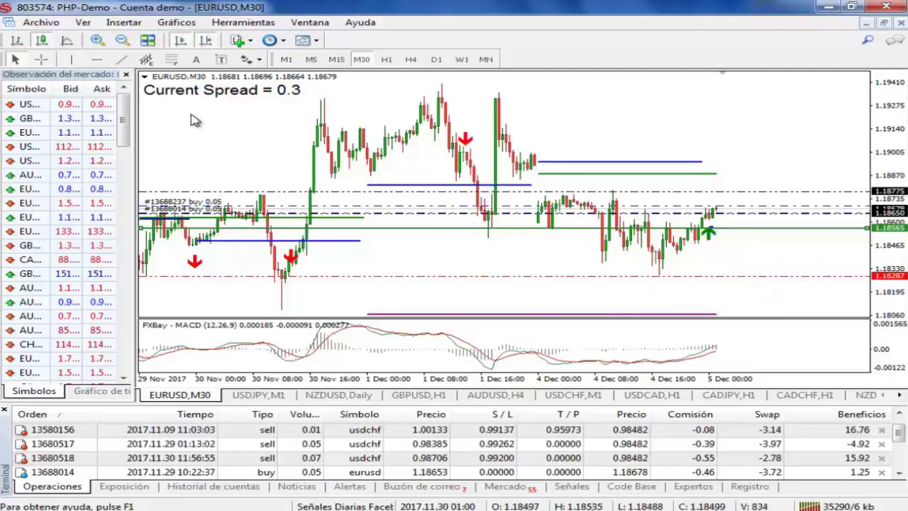
left_click(122, 59)
left_click_drag(660, 274, 788, 109)
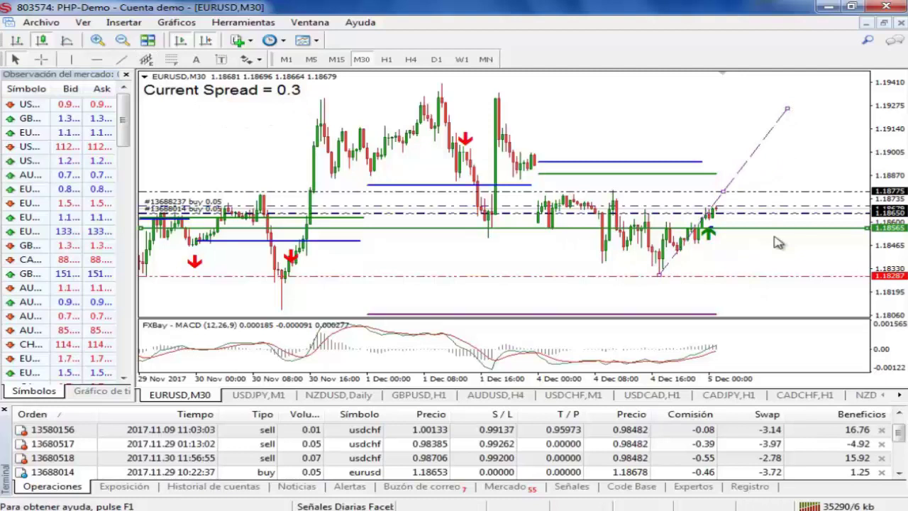
double_click(787, 112)
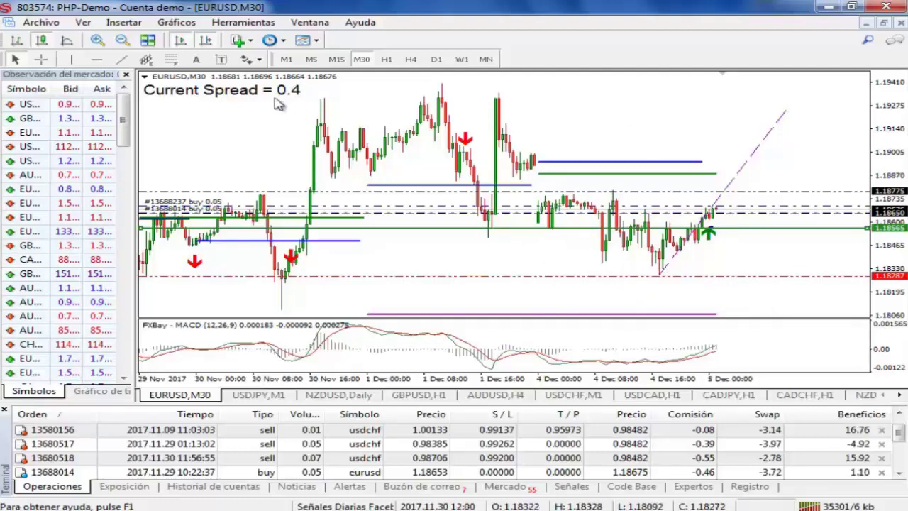
- Measure the distance on the EURUSD chart from the current price down to the red dashed line at 1.18287 using the crosshair
left_click(41, 60)
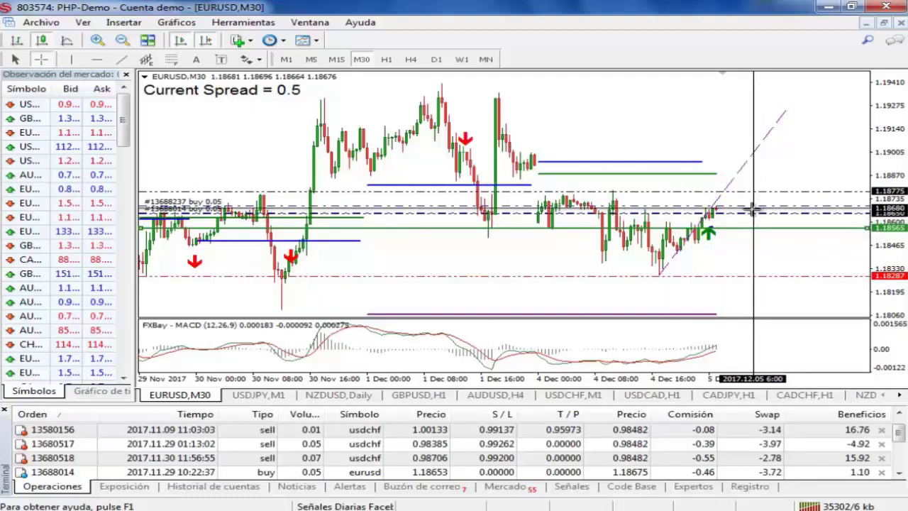
left_click_drag(752, 210, 693, 275)
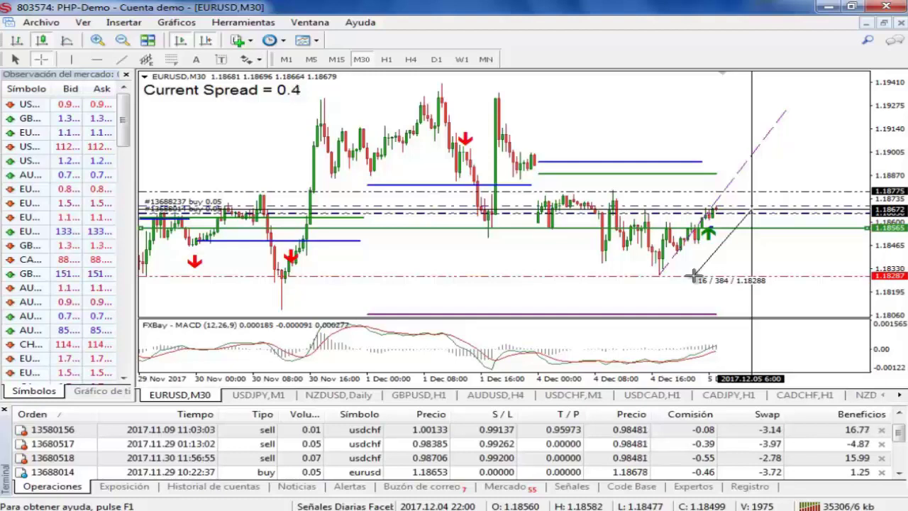
left_click_drag(693, 275, 695, 276)
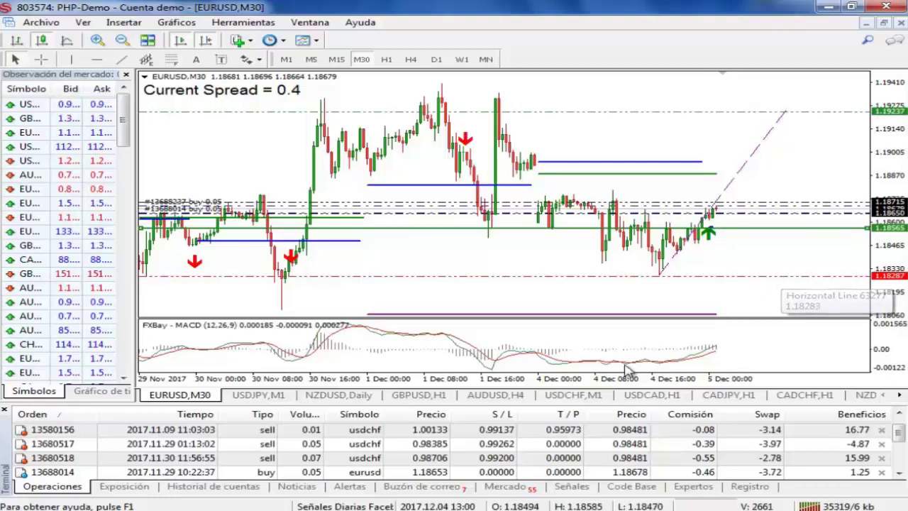
left_click(71, 59)
left_click(764, 262)
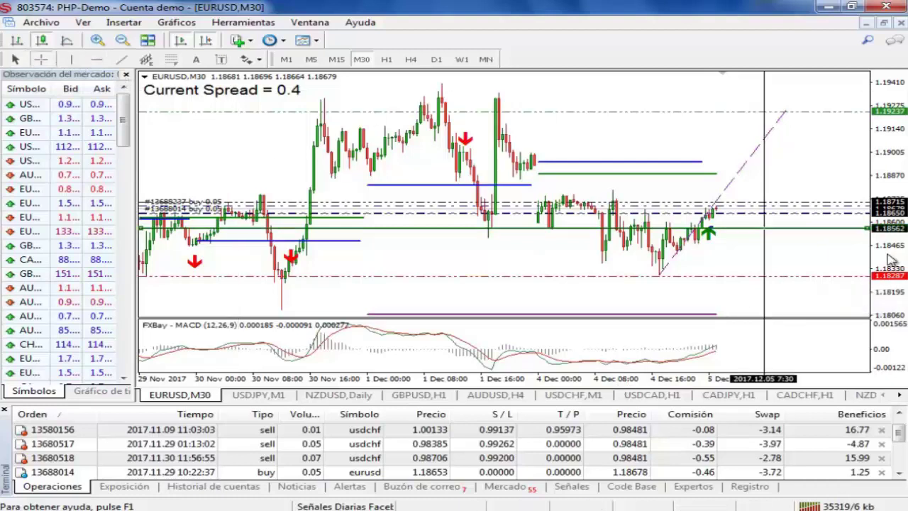
middle_click(759, 209)
left_click_drag(760, 209, 708, 282)
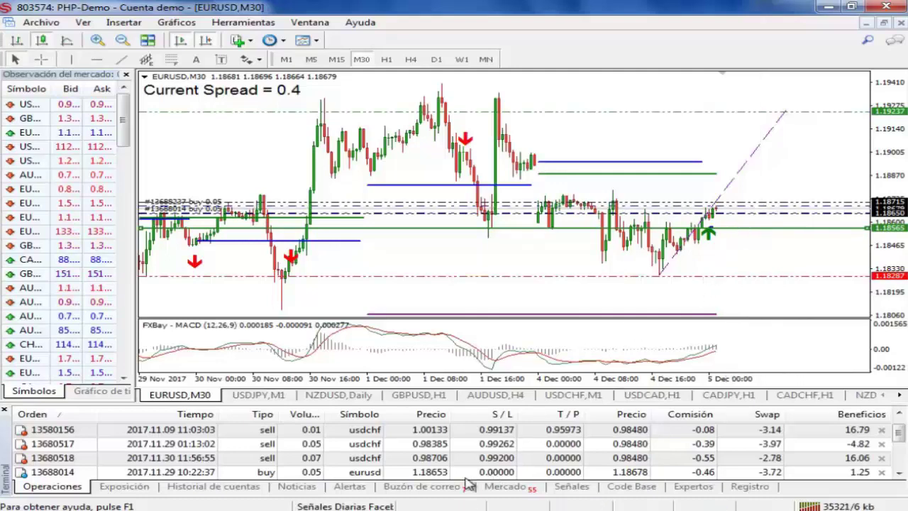
- Switch to the browser and open the EarnForex position size calculator (calculadora-tamaño-posición) at its input form
mouse_move(298, 501)
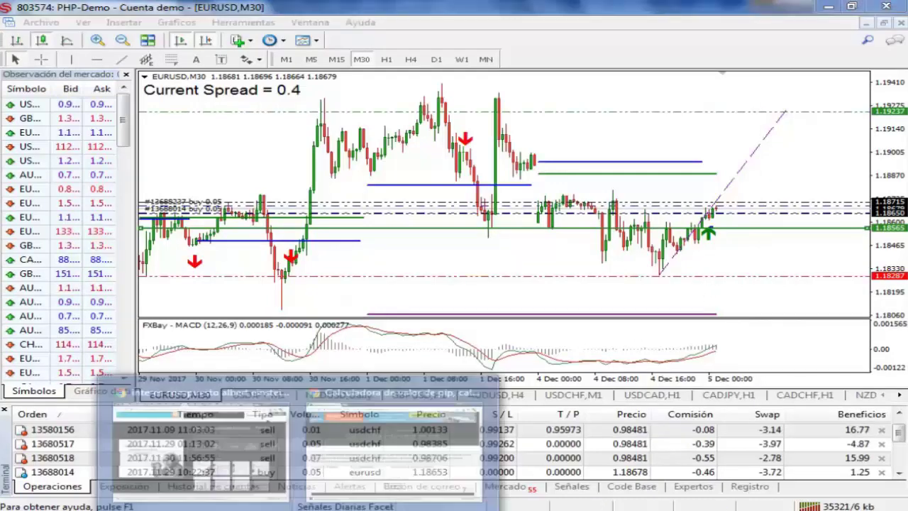
left_click(386, 457)
key("Down")
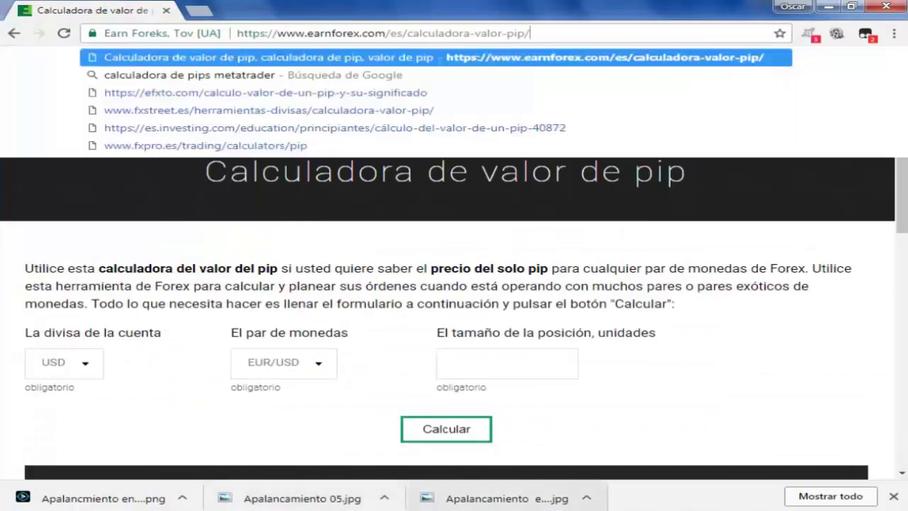
key("alt+Tab")
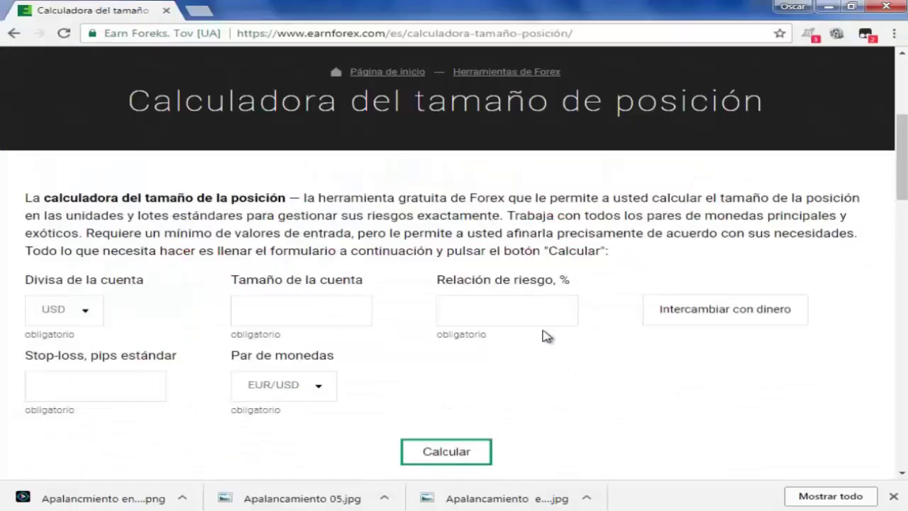
scroll(544, 336, "up", 2)
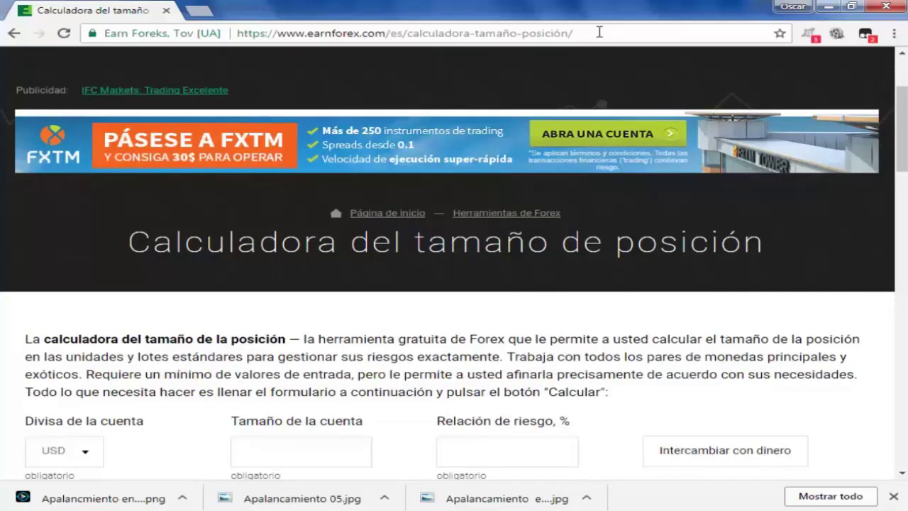
scroll(738, 174, "down", 3)
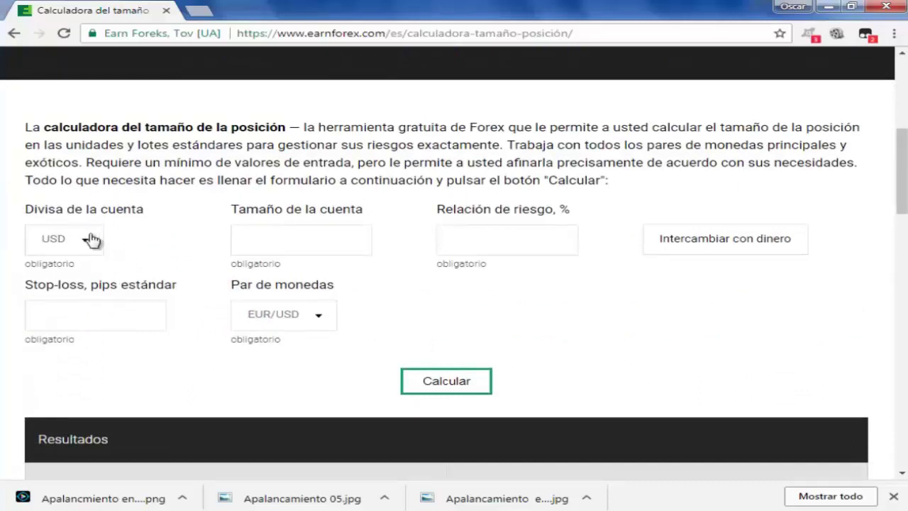
- Keep USD as the account currency and set the account size to 6300, based on the balance in the MetaTrader trade list
left_click(93, 240)
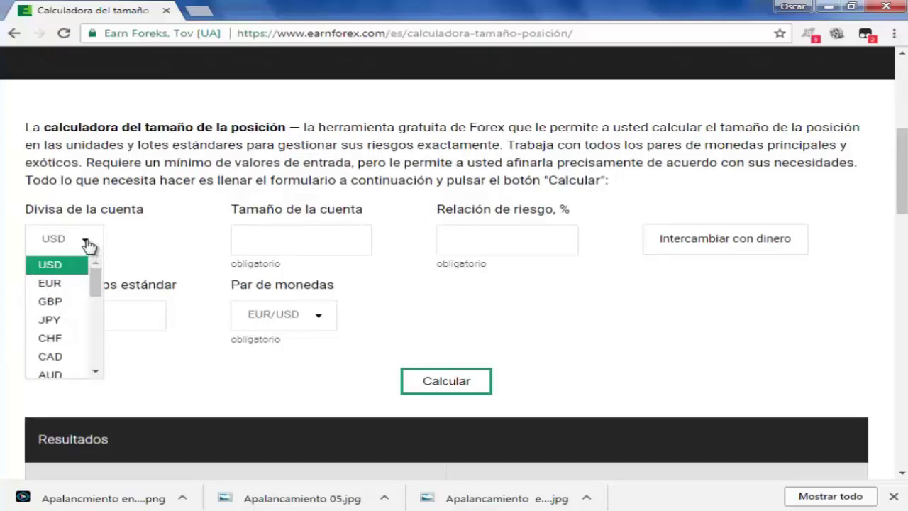
left_click(91, 241)
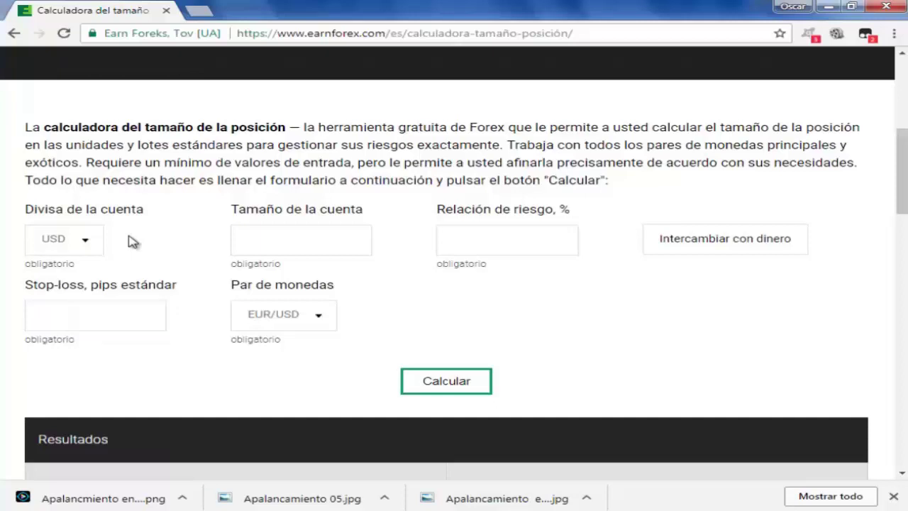
left_click(300, 246)
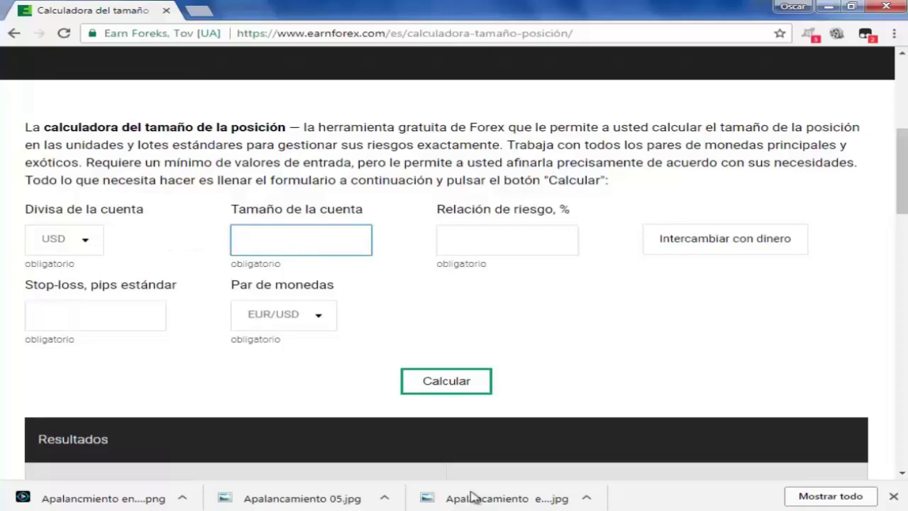
key("alt+Tab")
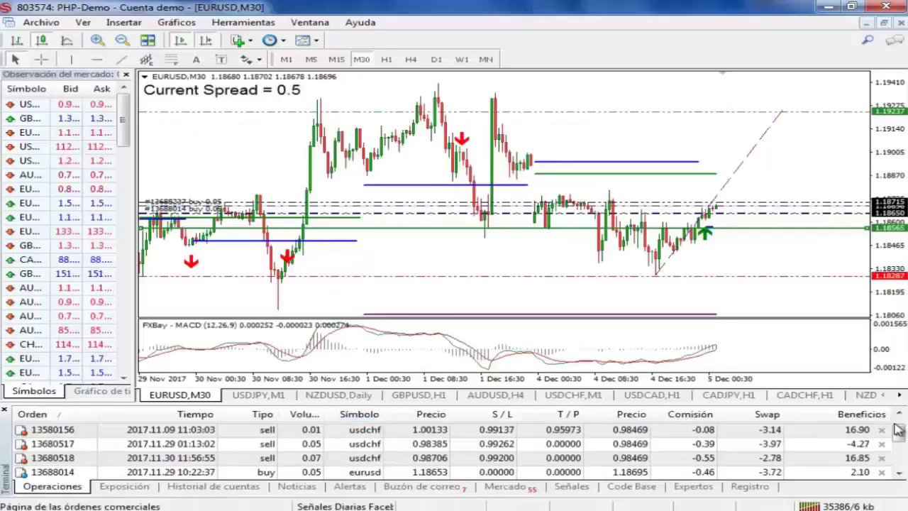
left_click(899, 472)
left_click(899, 471)
left_click(899, 472)
left_click(898, 472)
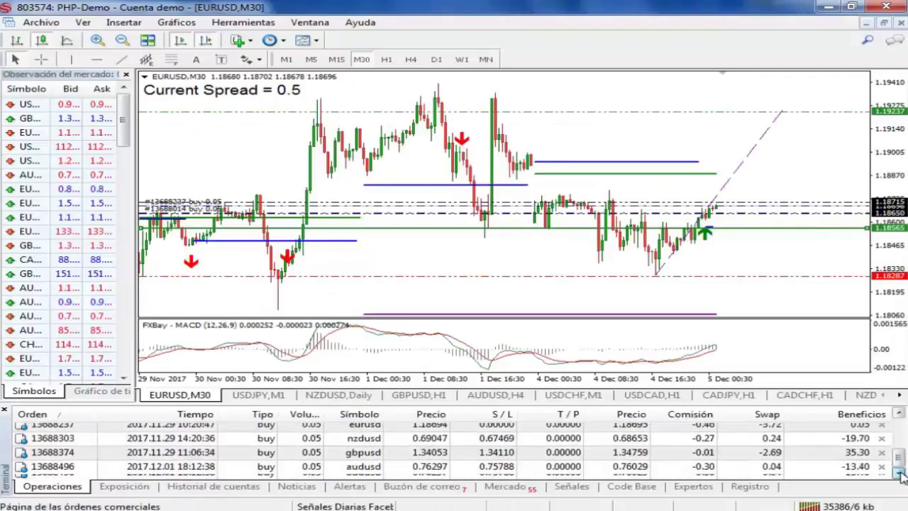
left_click(899, 472)
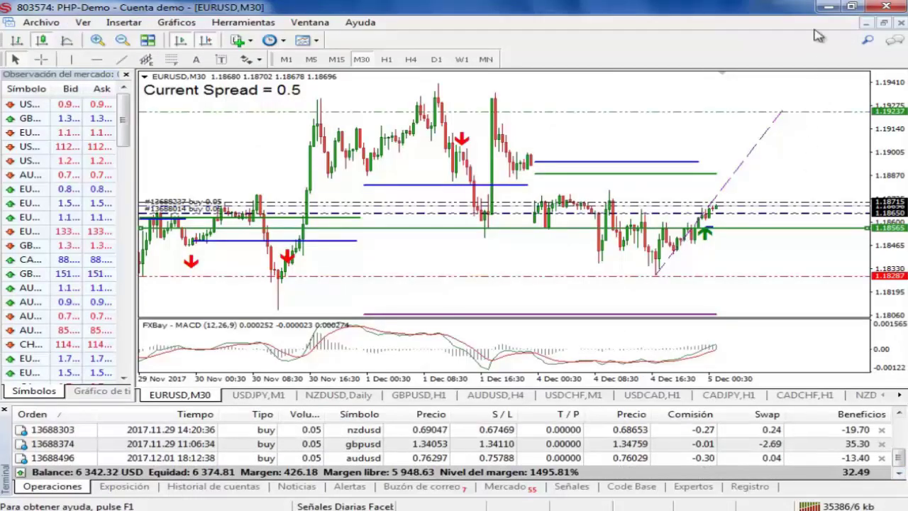
left_click(827, 7)
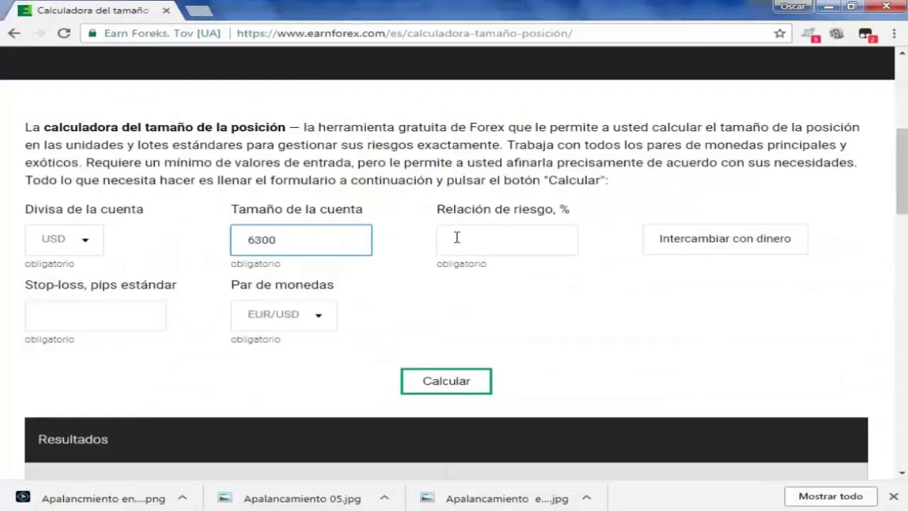
- Recheck the account balance and equity in MetaTrader and set the calculator's risk ratio to 1 %
key("alt+Tab")
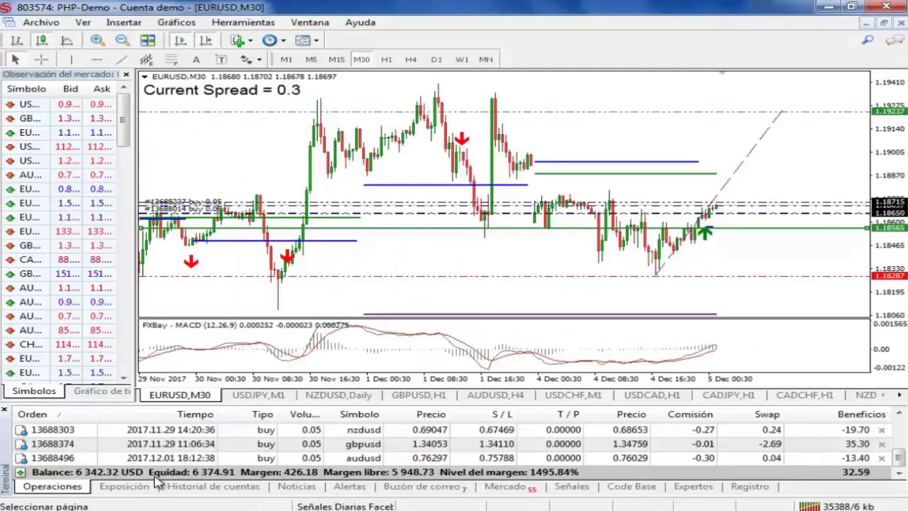
left_click(826, 7)
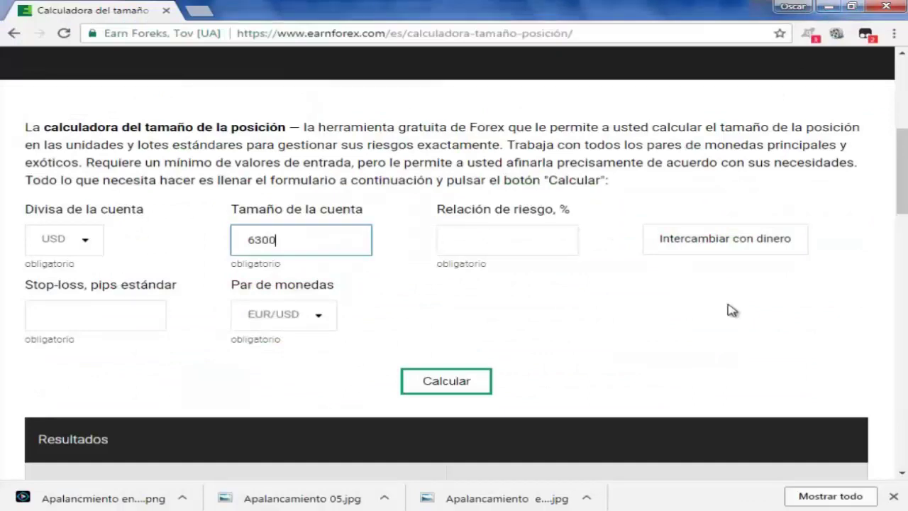
left_click(499, 237)
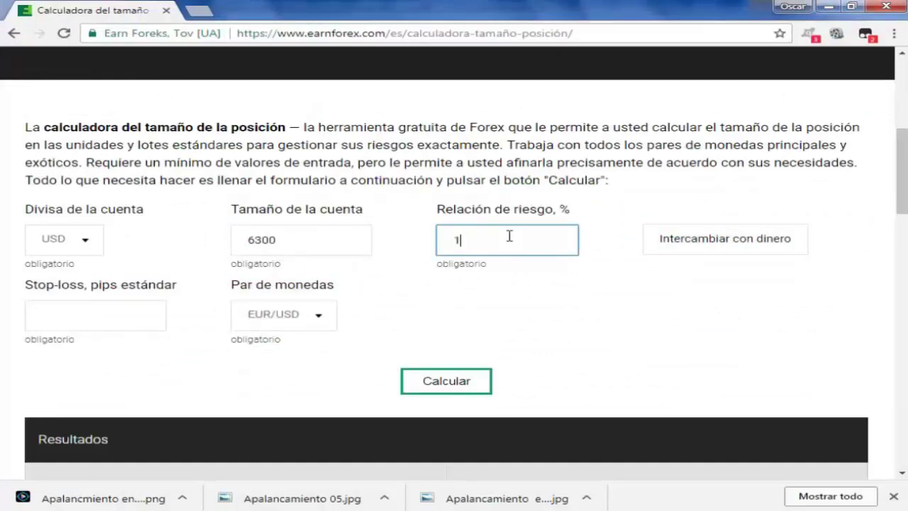
left_click(647, 319)
- Measure the distance from the current price to the red 1.18287 line in MetaTrader and set the calculator's stop-loss to 40 pips
left_click(119, 307)
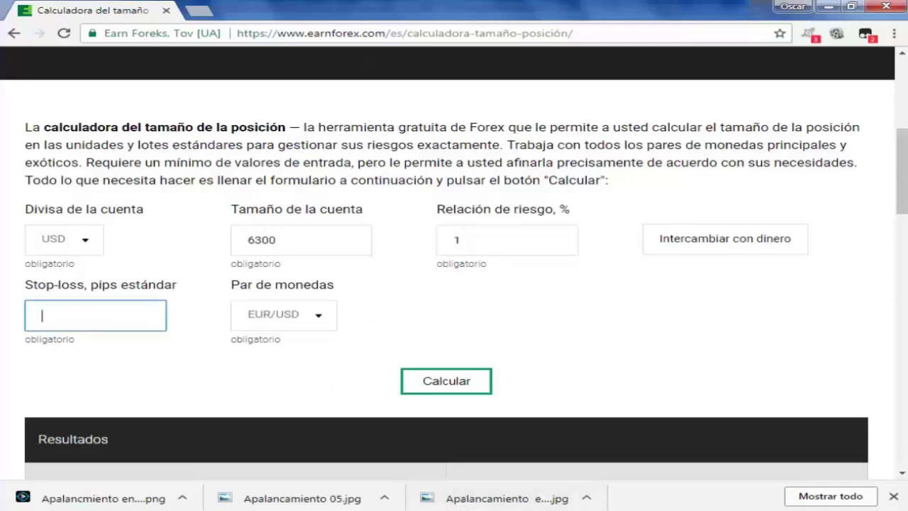
key("alt+Tab")
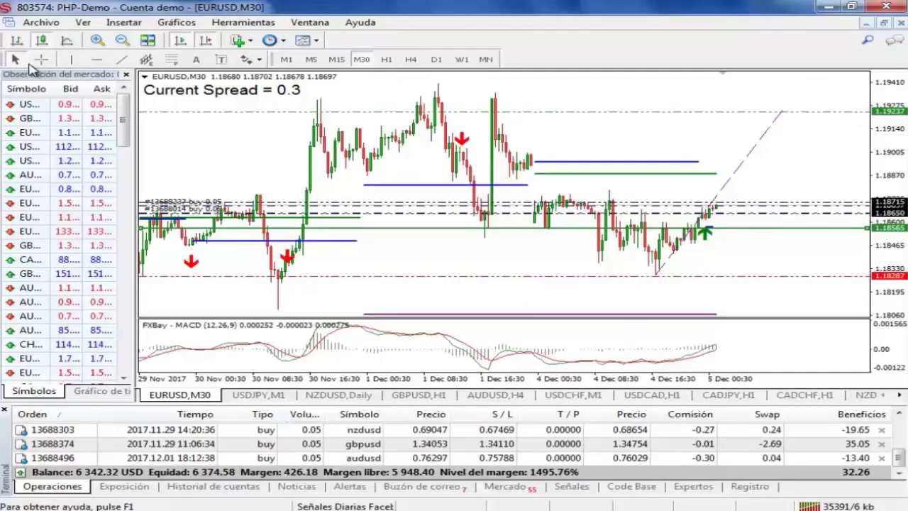
left_click(41, 59)
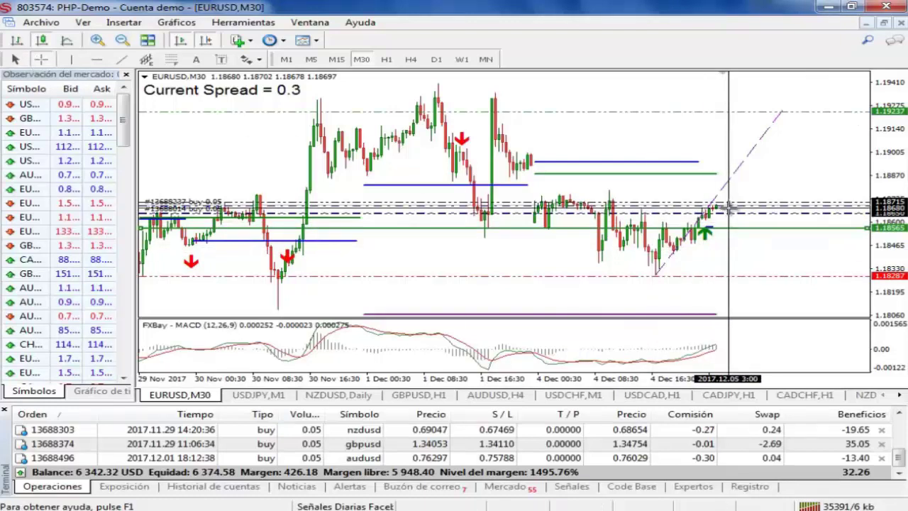
left_click_drag(729, 205, 691, 279)
left_click(827, 6)
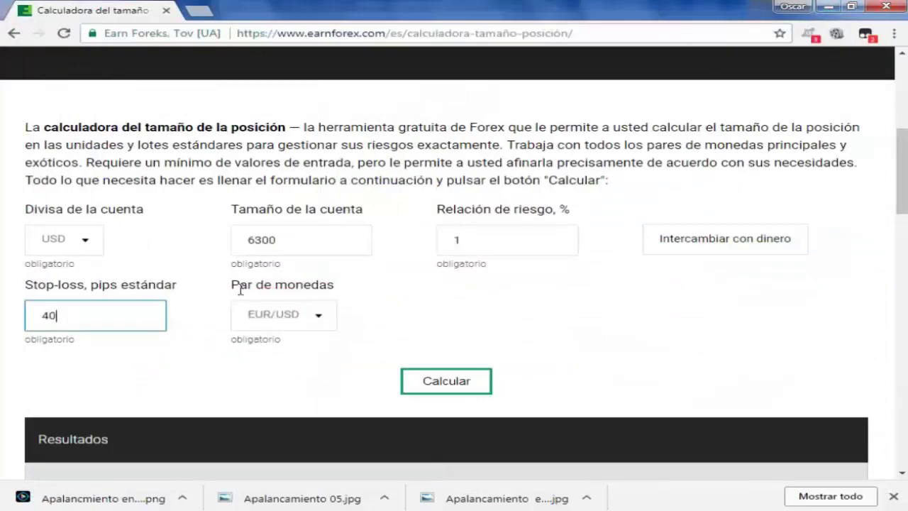
- Keep EUR/USD as the currency pair and calculate the position size, bringing the results into view
left_click(319, 321)
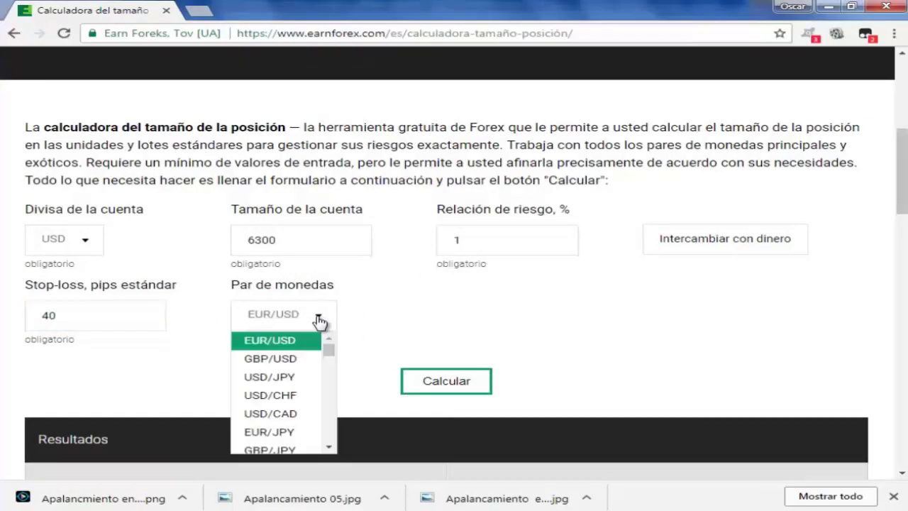
left_click(414, 330)
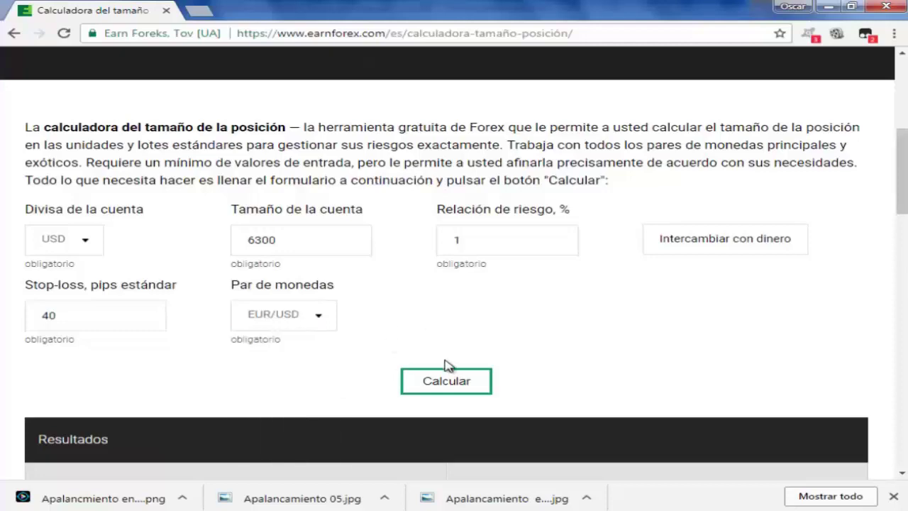
left_click(460, 385)
scroll(557, 385, "down", 4)
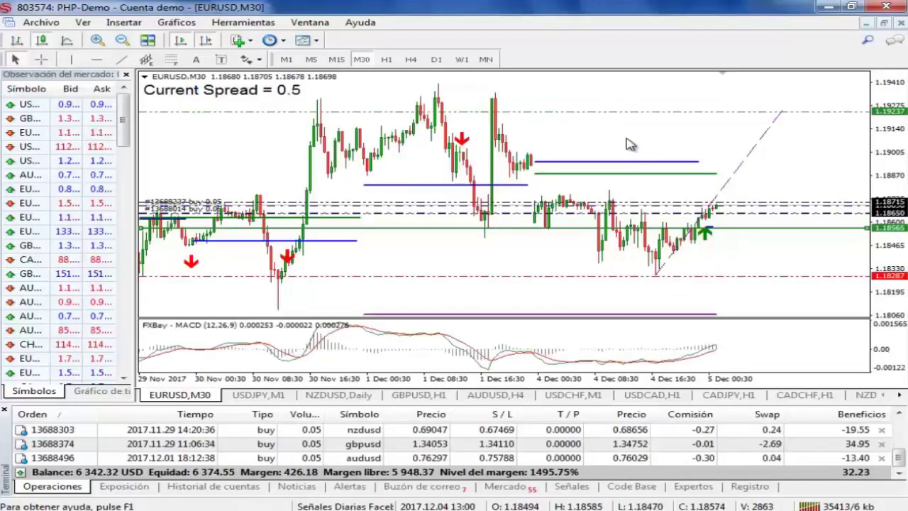
- Open a new EURUSD order from the chart and move its window clear of the latest price action
right_click(627, 142)
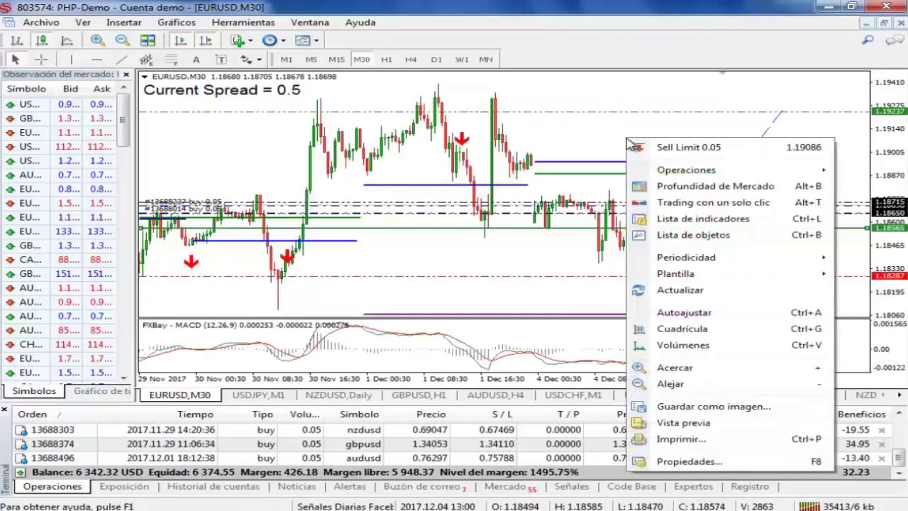
mouse_move(670, 169)
left_click(576, 227)
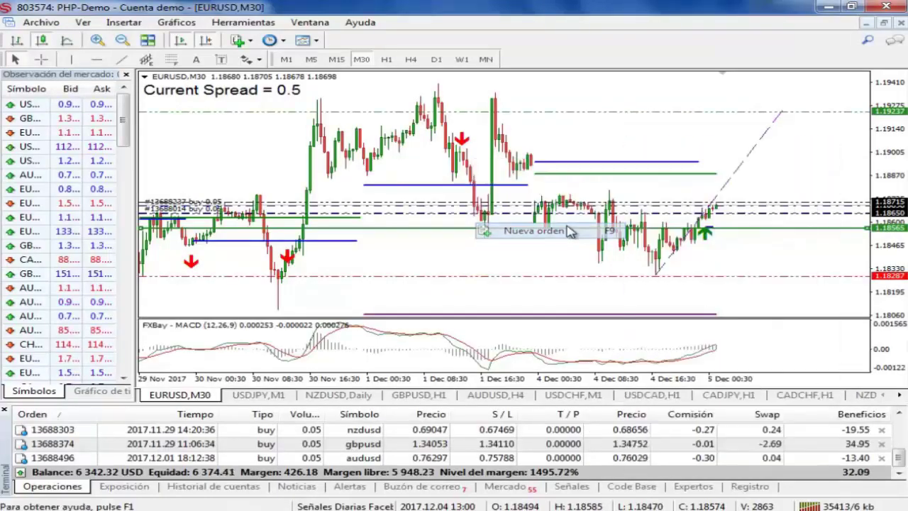
left_click_drag(636, 75, 219, 91)
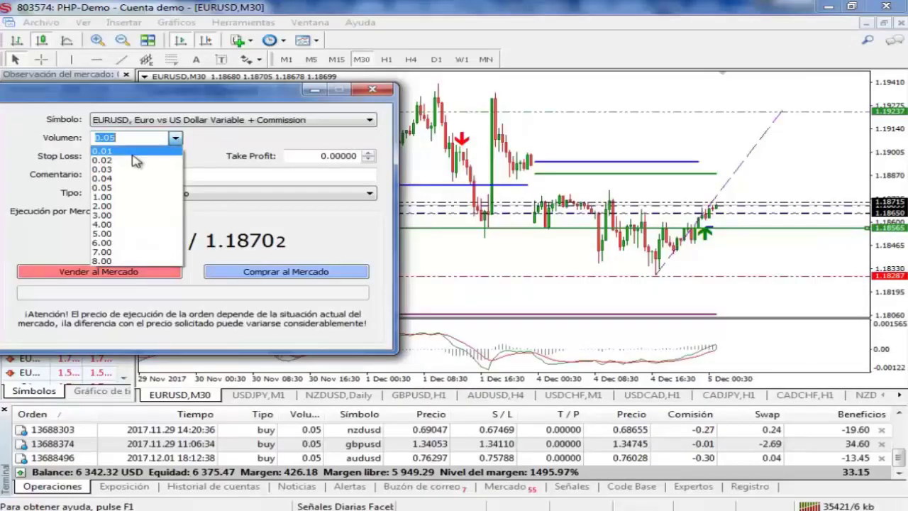
- Check the lot size in the position size calculator and set the EURUSD order's volume to 0.16
left_click(123, 138)
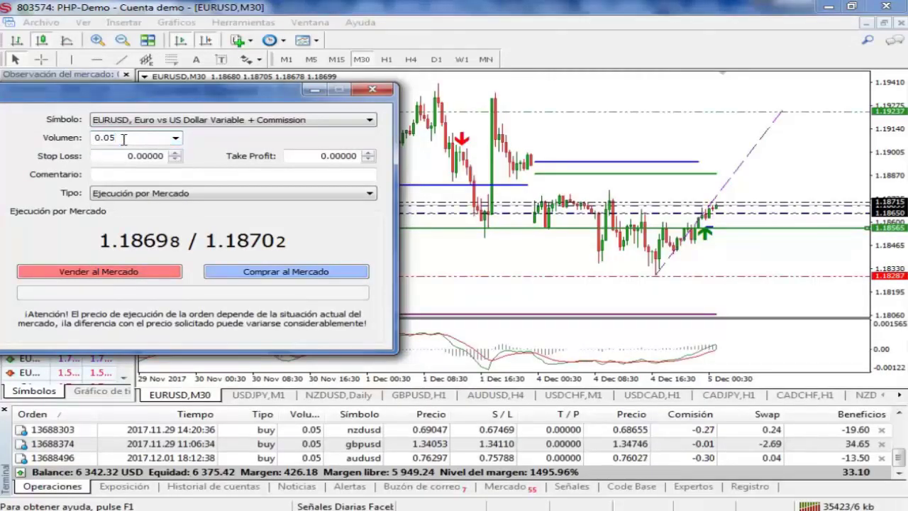
key("BackSpace")
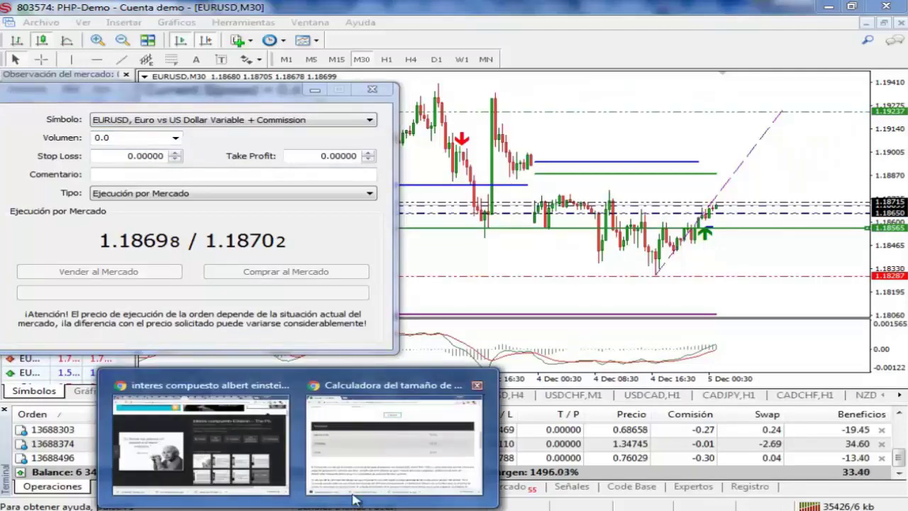
left_click(358, 498)
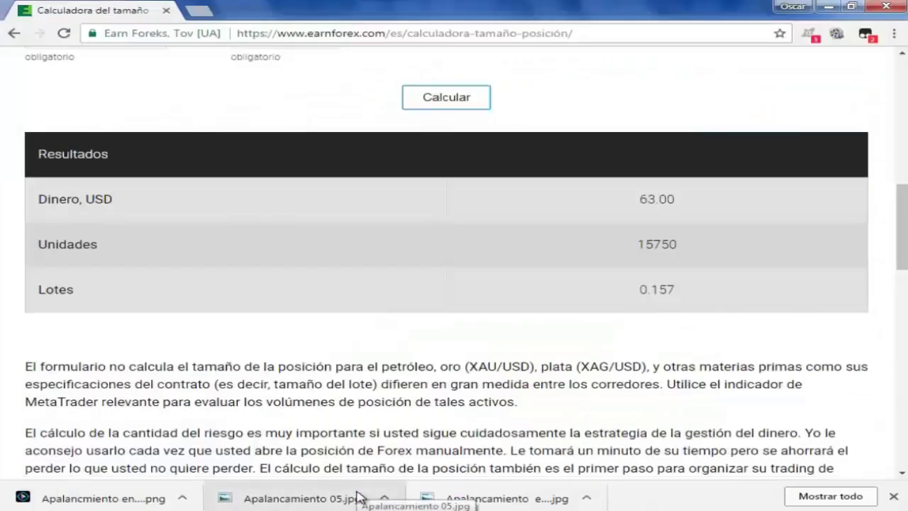
left_click(829, 7)
left_click(161, 137)
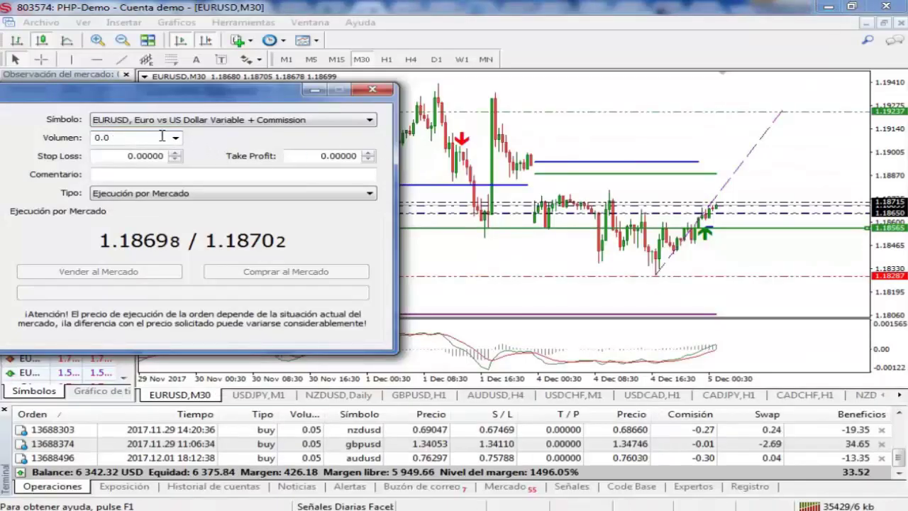
type("16")
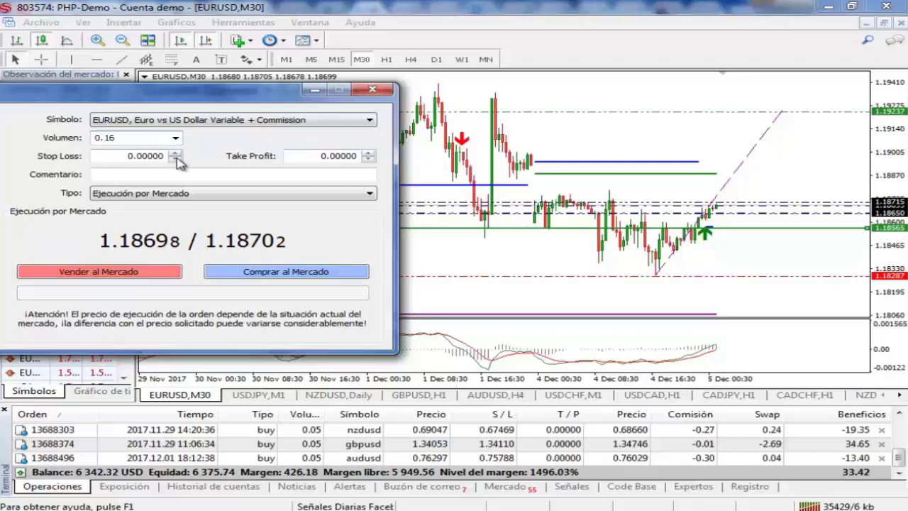
- Set the EURUSD order's stop loss to 1.18280 and its take profit to 1.19200
left_click(176, 153)
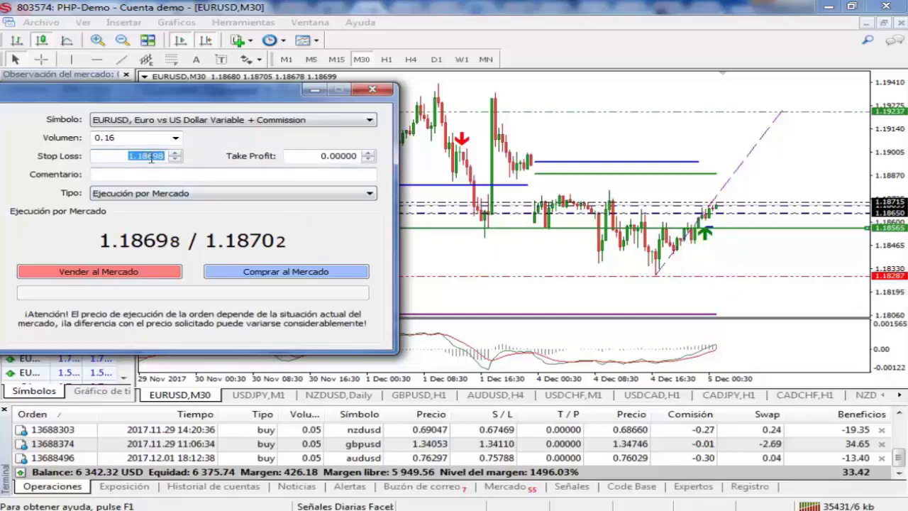
left_click_drag(149, 159, 216, 169)
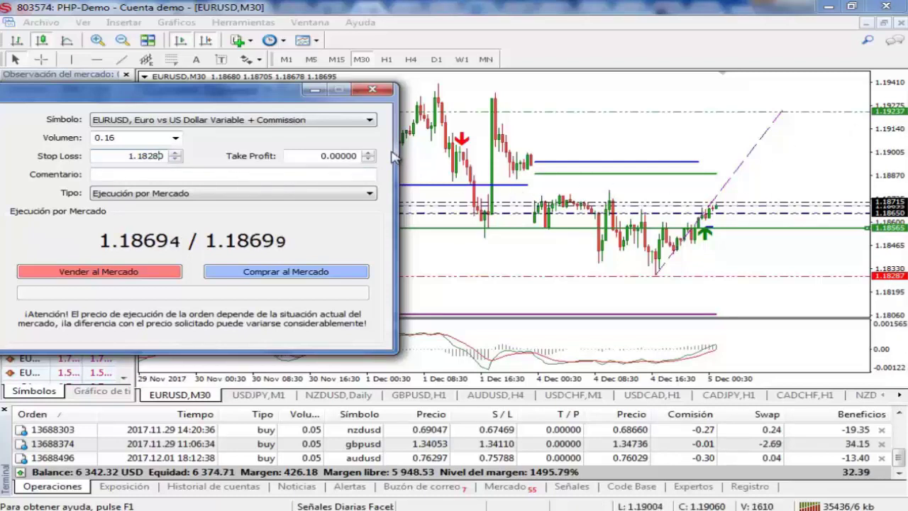
left_click(368, 153)
double_click(332, 158)
left_click(341, 161)
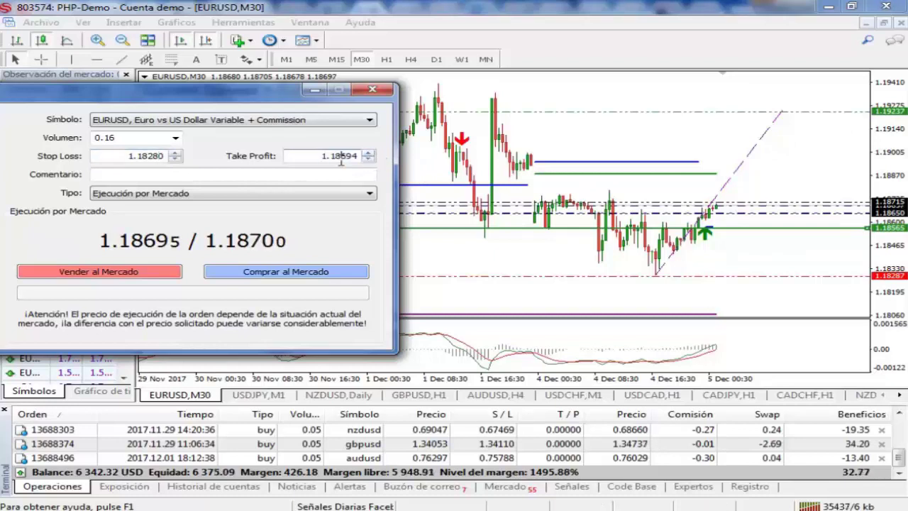
left_click_drag(339, 159, 402, 184)
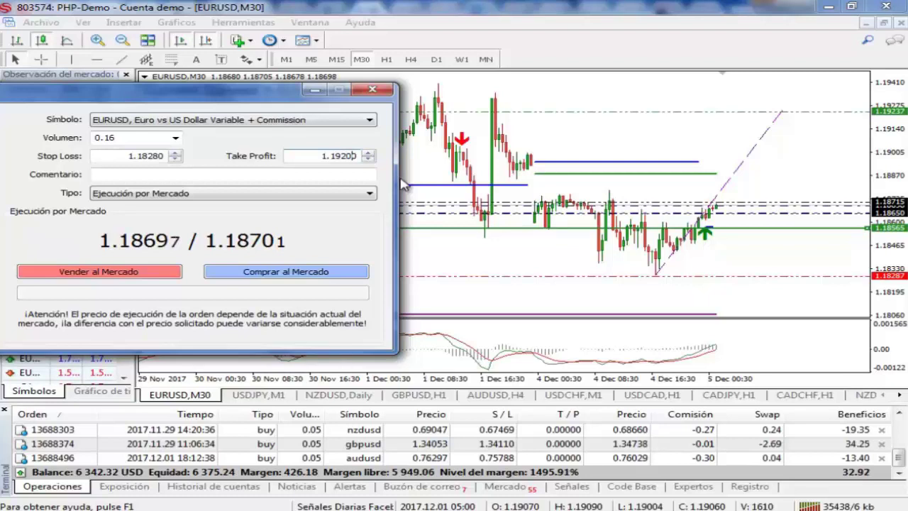
type("9200")
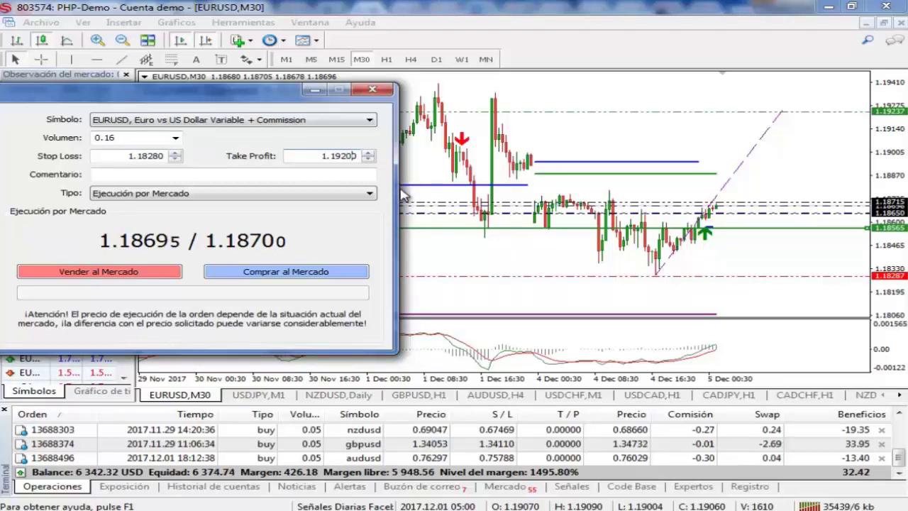
- Buy EURUSD at market with these settings and close the order report
left_click(255, 276)
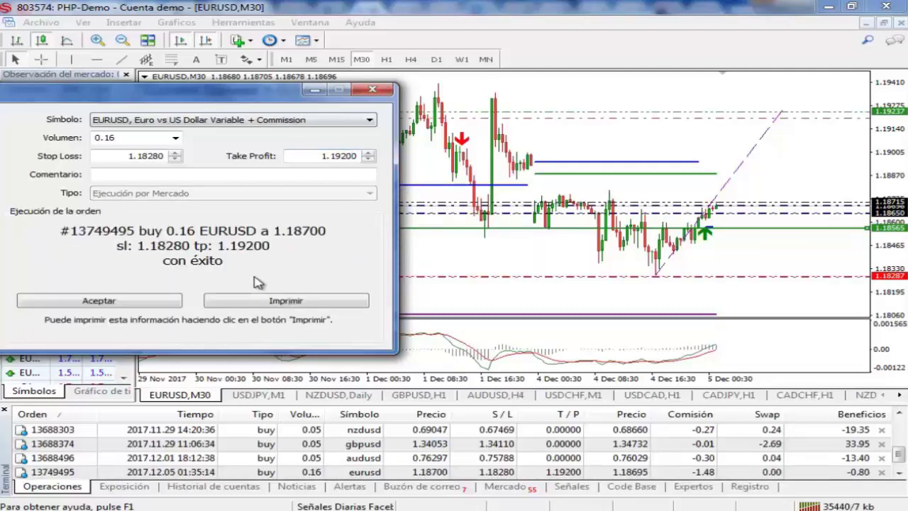
left_click(164, 306)
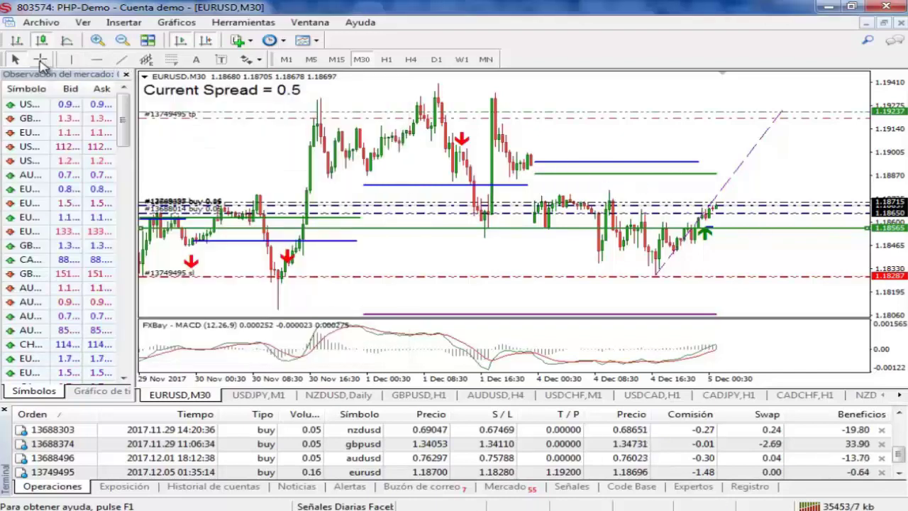
- Measure the distance from the EURUSD entry price up to the take-profit area
left_click(40, 61)
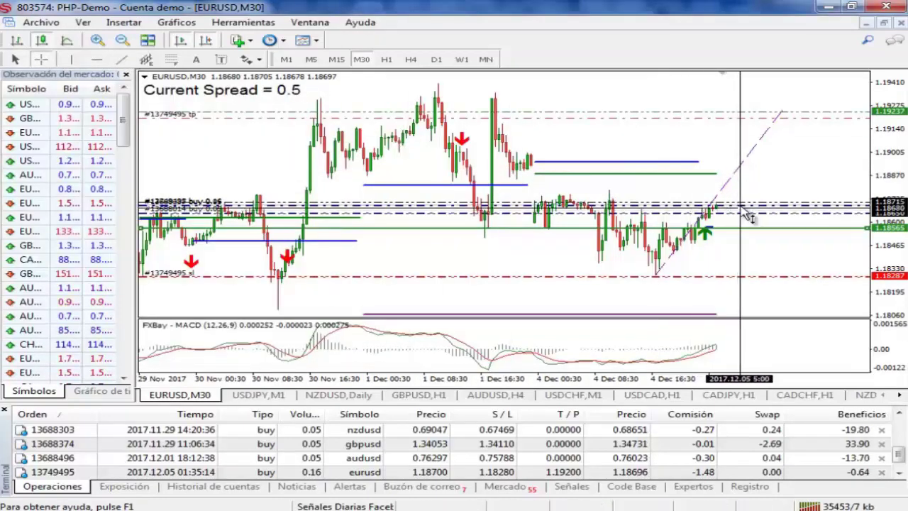
left_click_drag(742, 206, 783, 120)
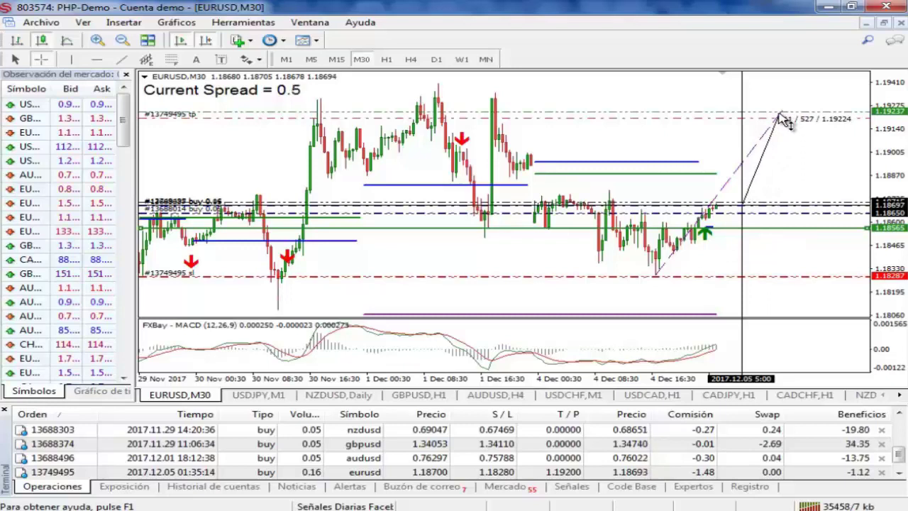
left_click_drag(783, 121, 783, 121)
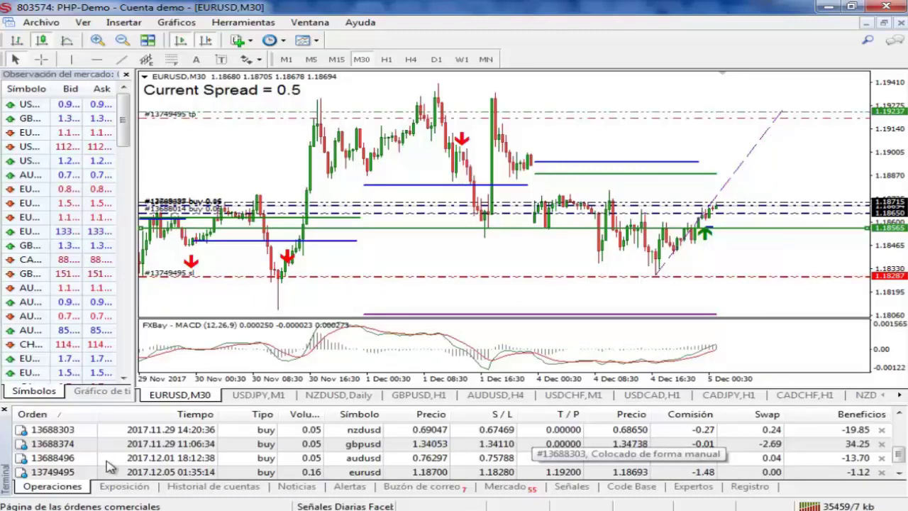
- Switch to the USDJPY chart and set its timeframe to H1
left_click(264, 397)
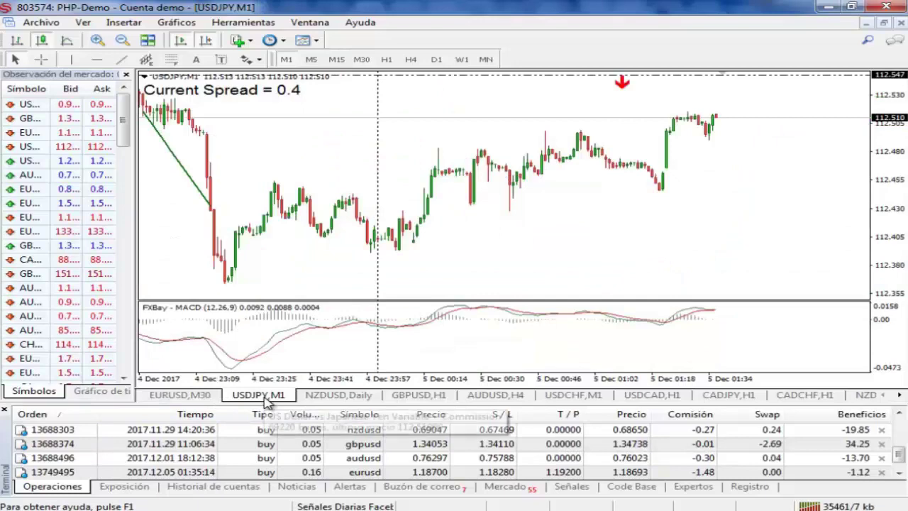
left_click(386, 59)
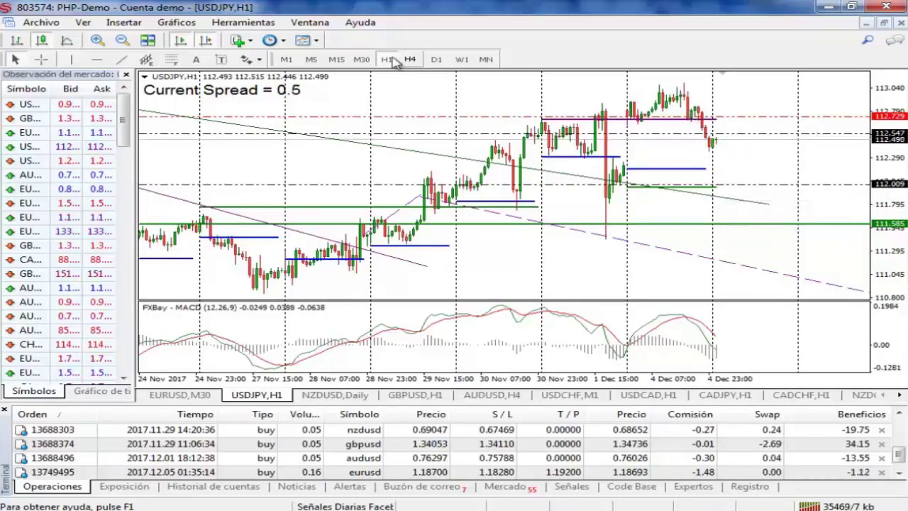
left_click(362, 60)
left_click(386, 60)
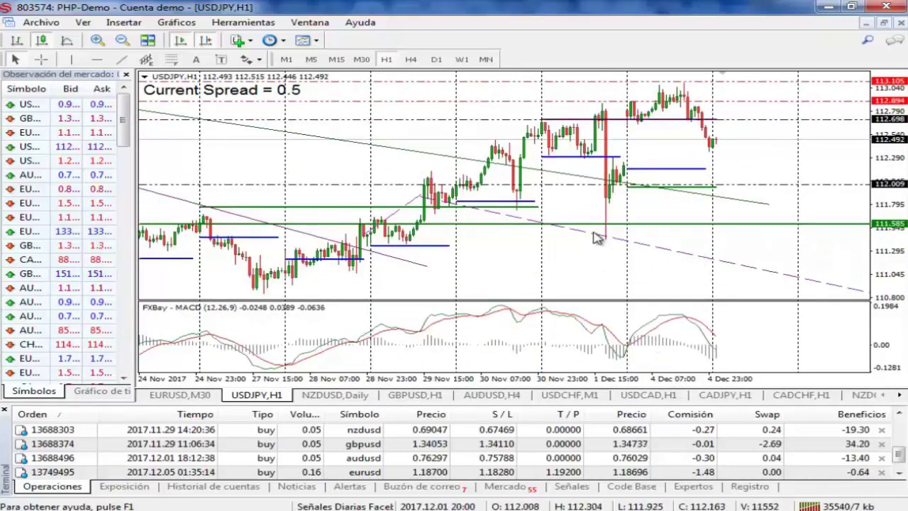
- Move the black horizontal entry line to 112.653 and reposition the dashed trend lines to project a rise to it followed by a fall
mouse_move(408, 212)
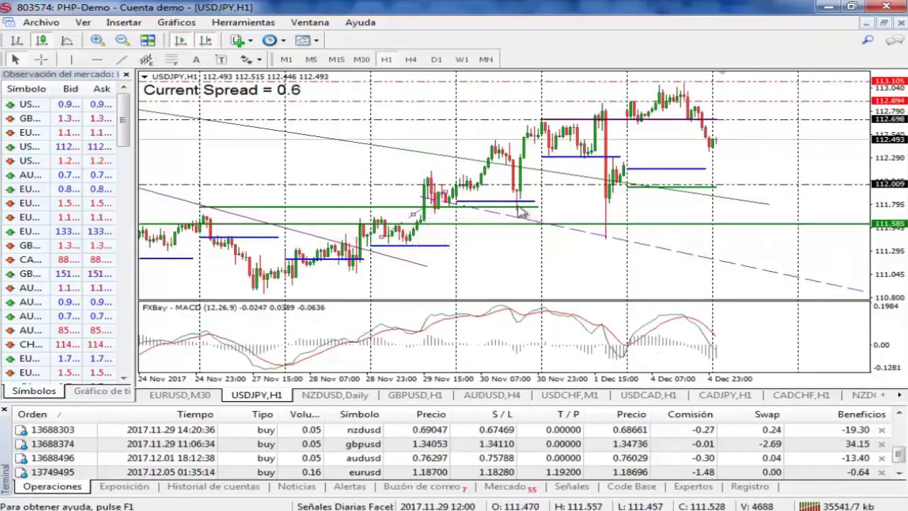
double_click(691, 170)
left_click_drag(669, 184, 726, 126)
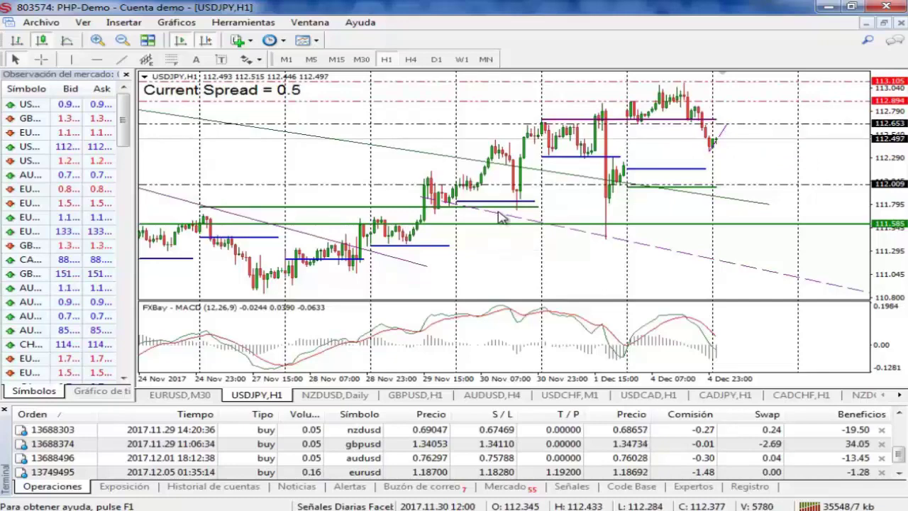
left_click_drag(489, 209, 730, 122)
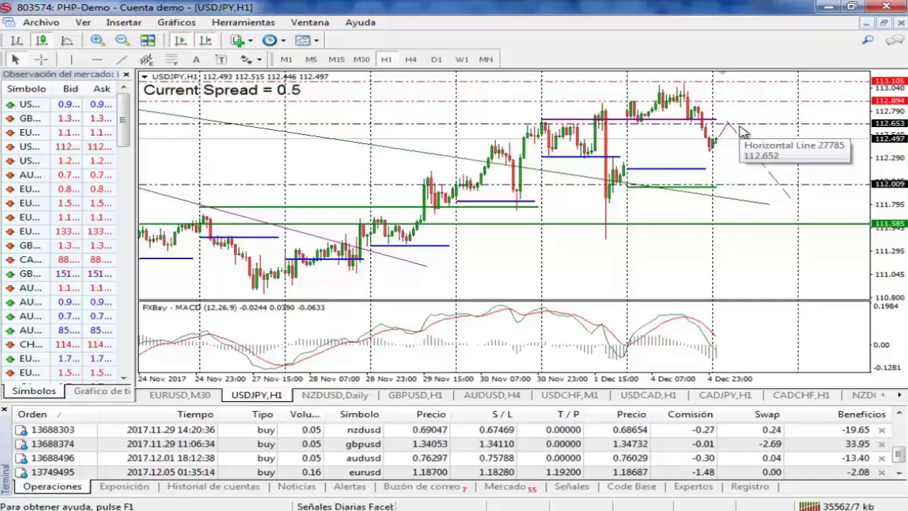
- Place a green dashed target line at 111.660 and measure the distance from the 112.653 line down to the target area
mouse_move(713, 149)
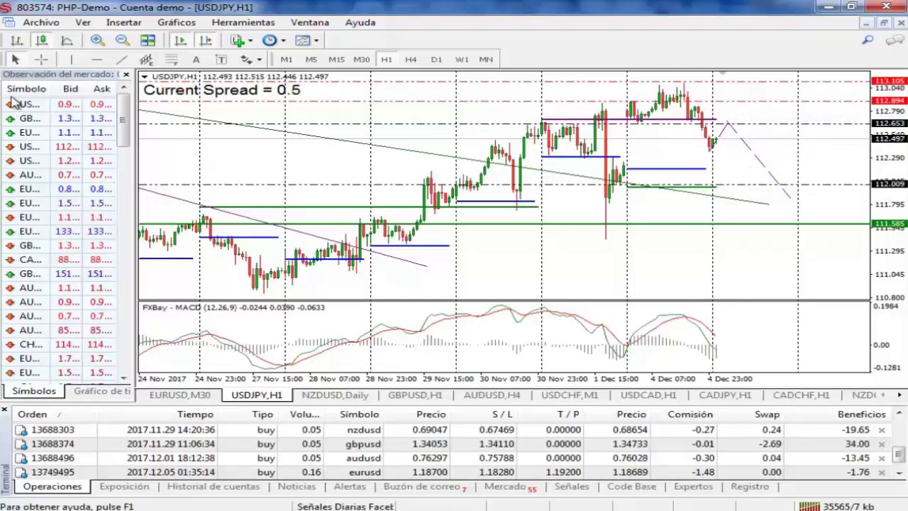
left_click(40, 59)
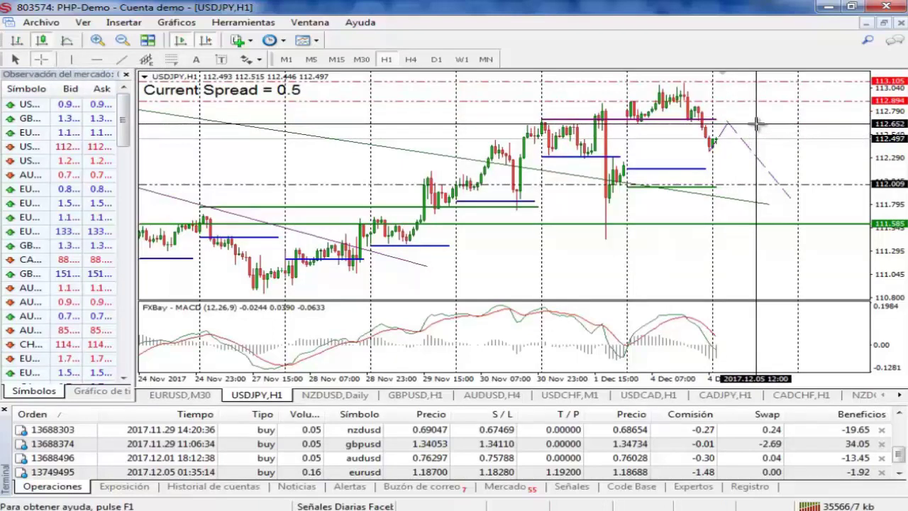
left_click_drag(756, 124, 614, 222)
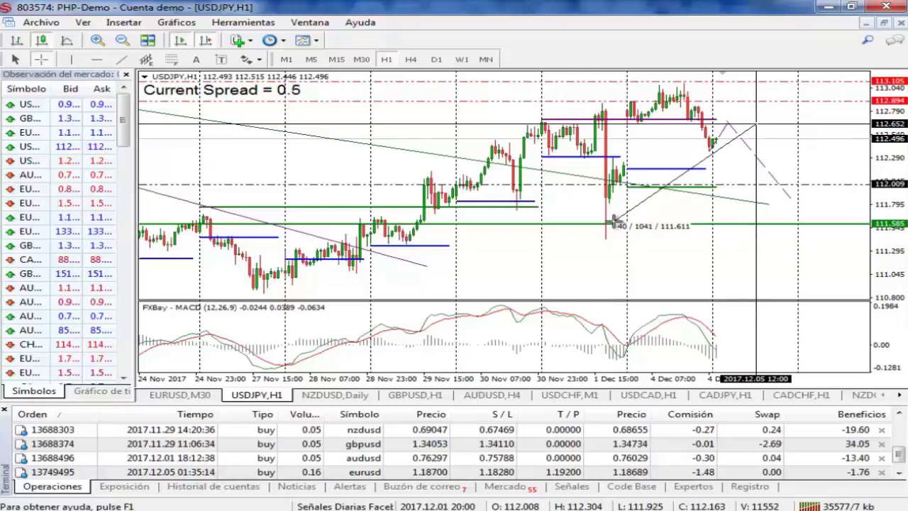
left_click_drag(612, 223, 721, 214)
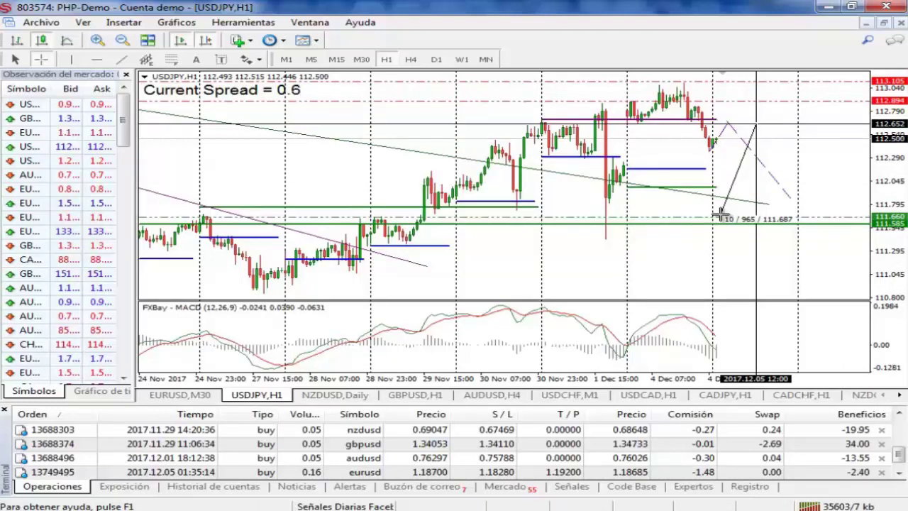
mouse_move(720, 214)
left_mouse_down()
mouse_move(748, 103)
mouse_move(737, 220)
left_mouse_up()
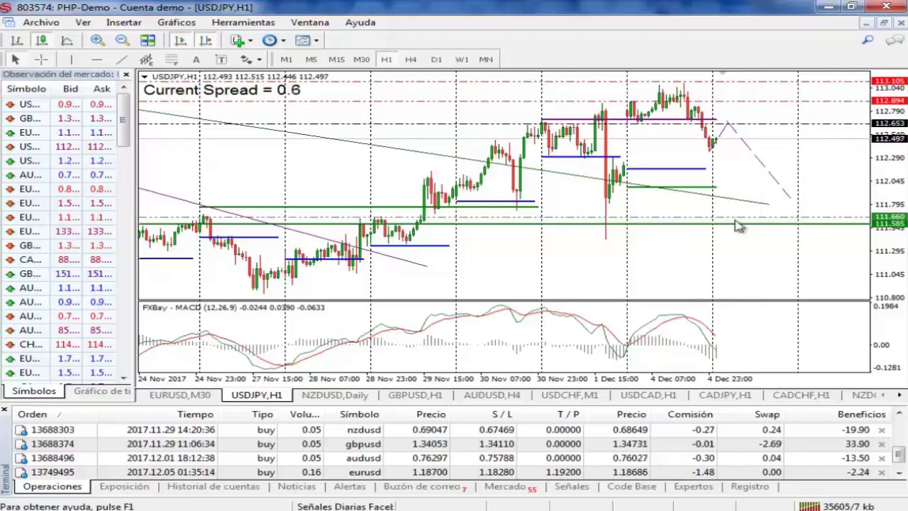
- Open a new USDJPY order from the chart and move its window clear of the latest price action
right_click(673, 156)
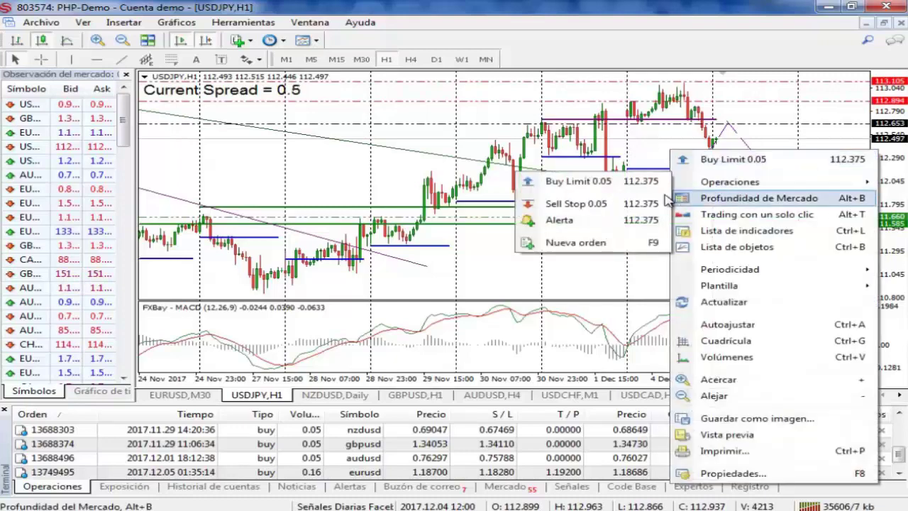
left_click(555, 245)
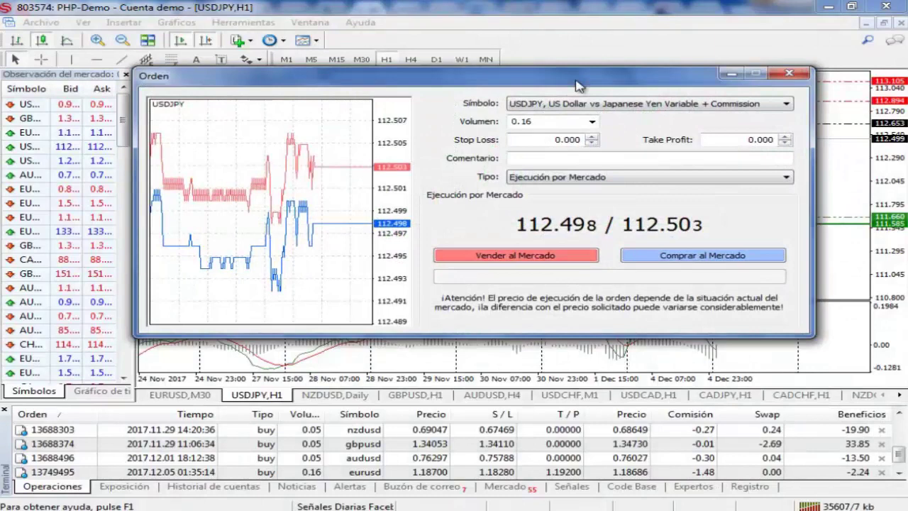
left_click_drag(578, 85, 296, 82)
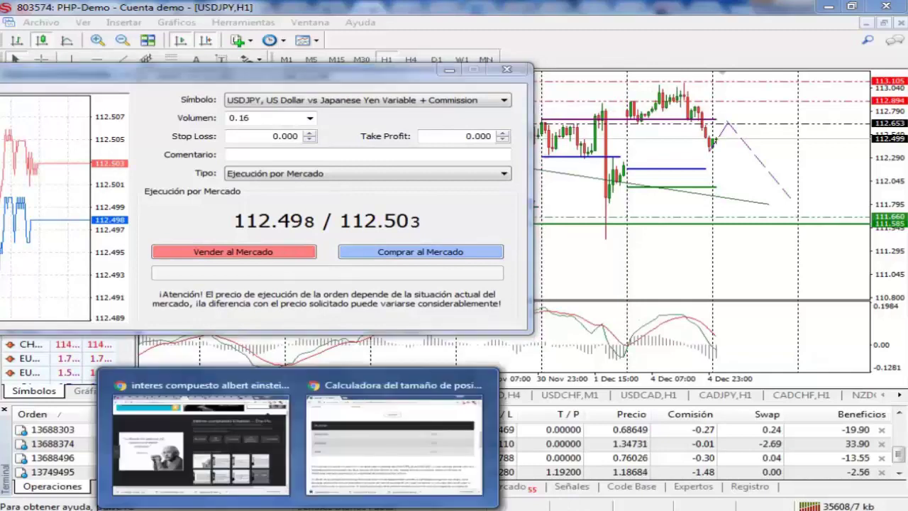
- Switch to the position size calculator in the browser and set the stop-loss to 25 pips
left_click(395, 435)
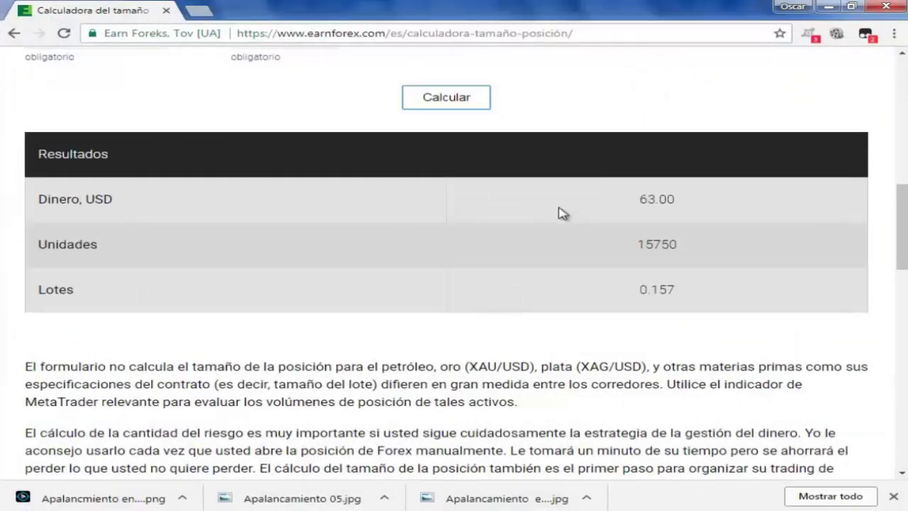
left_click_drag(901, 229, 901, 135)
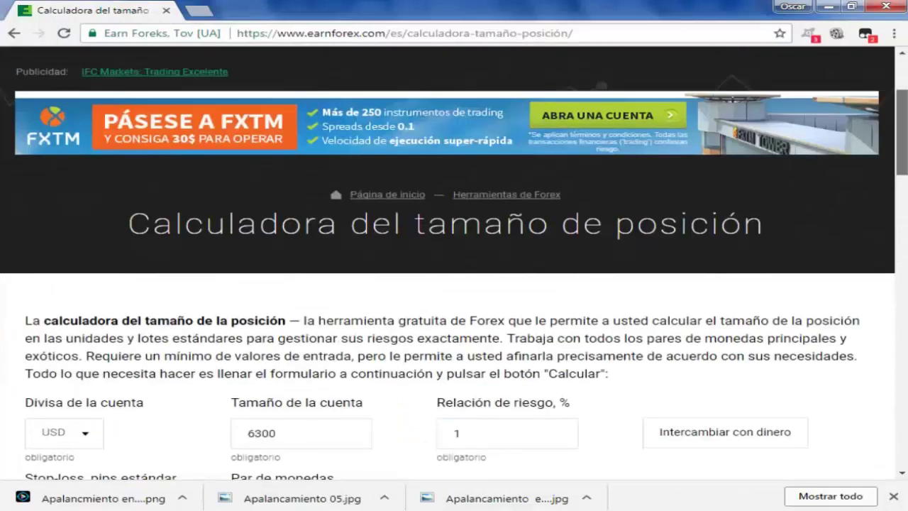
scroll(901, 135, "down", 1)
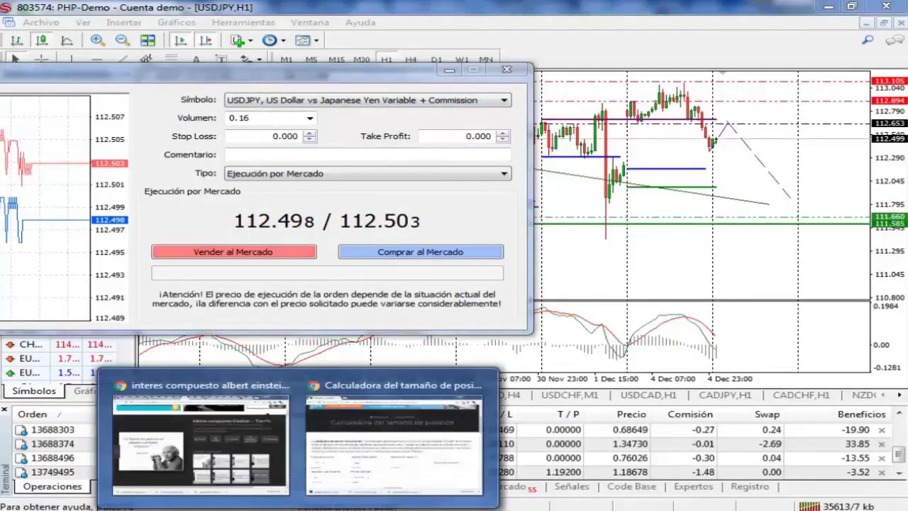
left_click(348, 468)
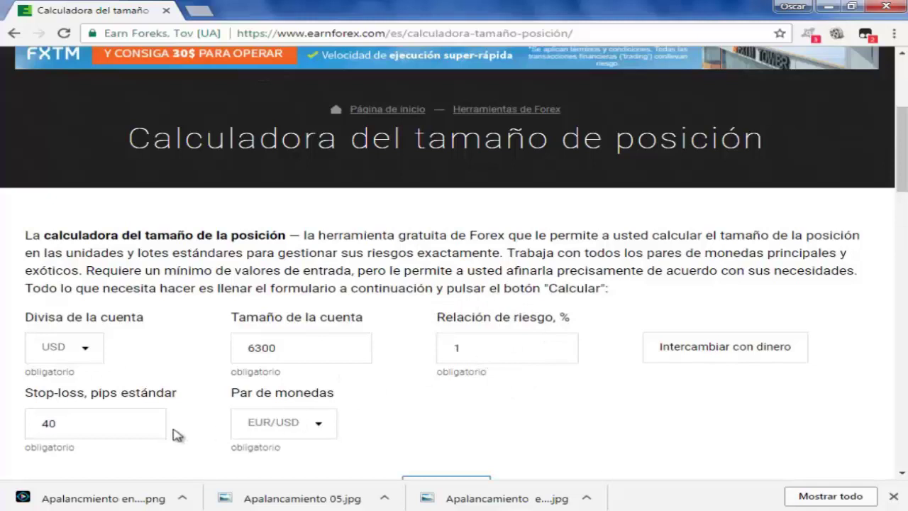
left_click(80, 419)
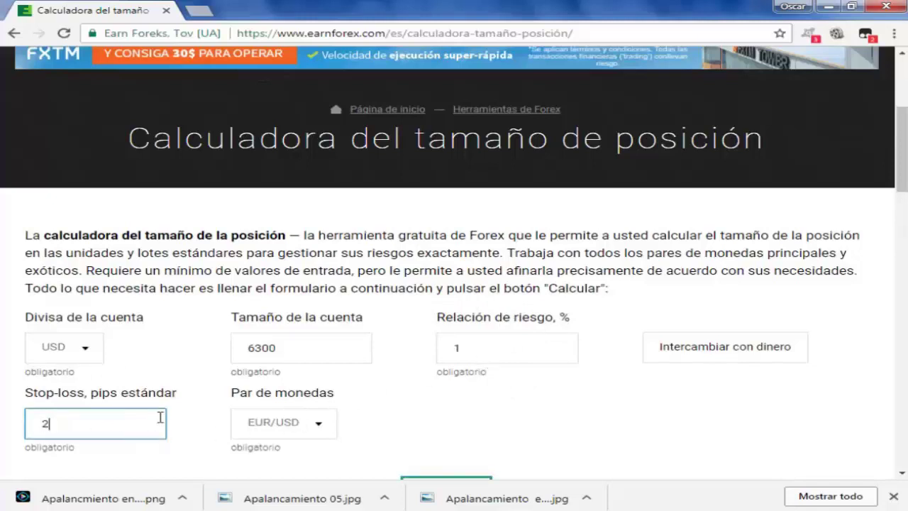
- Choose USD/JPY as the calculator's currency pair
left_click(318, 425)
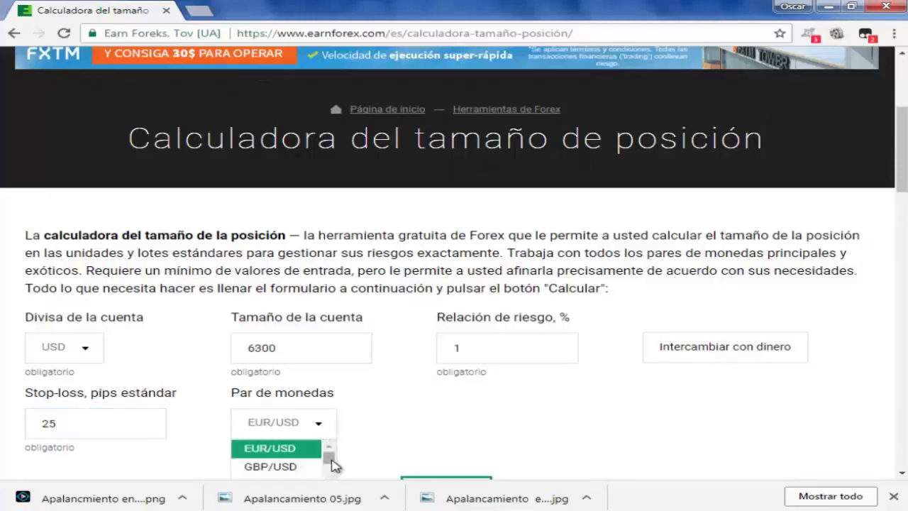
scroll(331, 471, "down", 1)
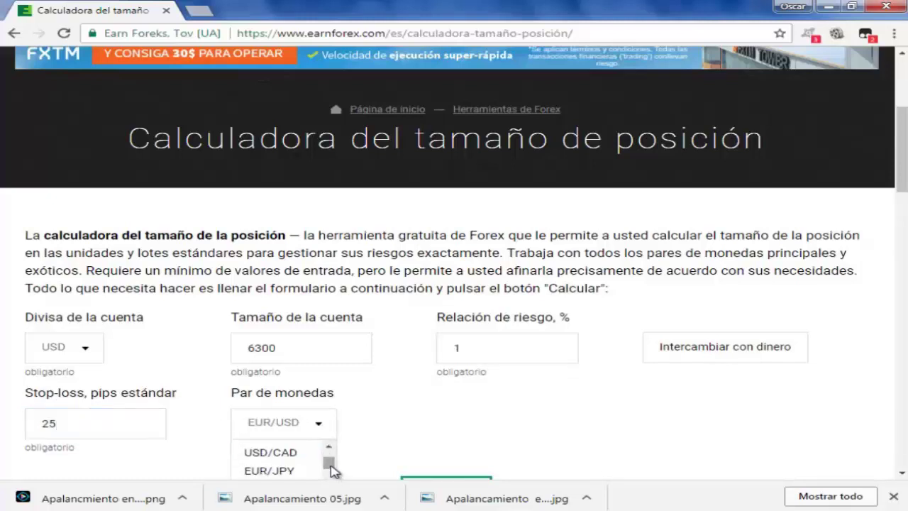
scroll(329, 469, "down", 1)
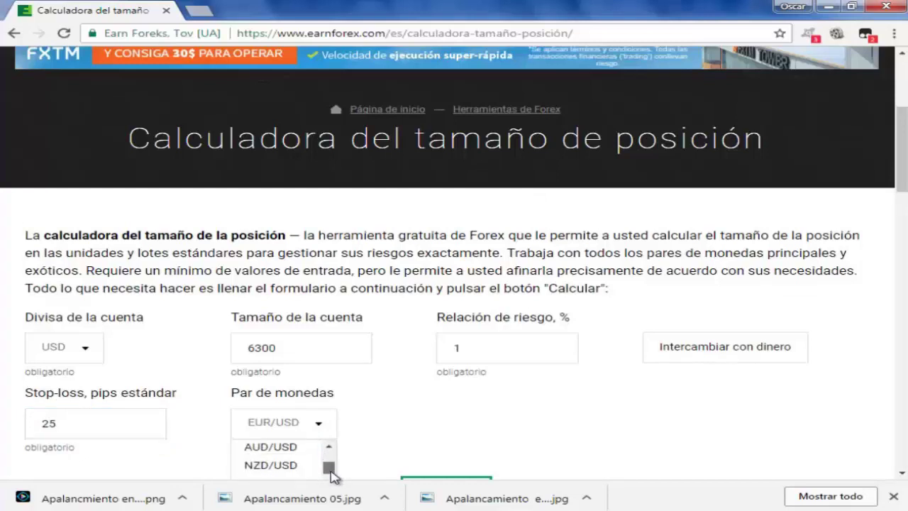
scroll(334, 454, "down", 2)
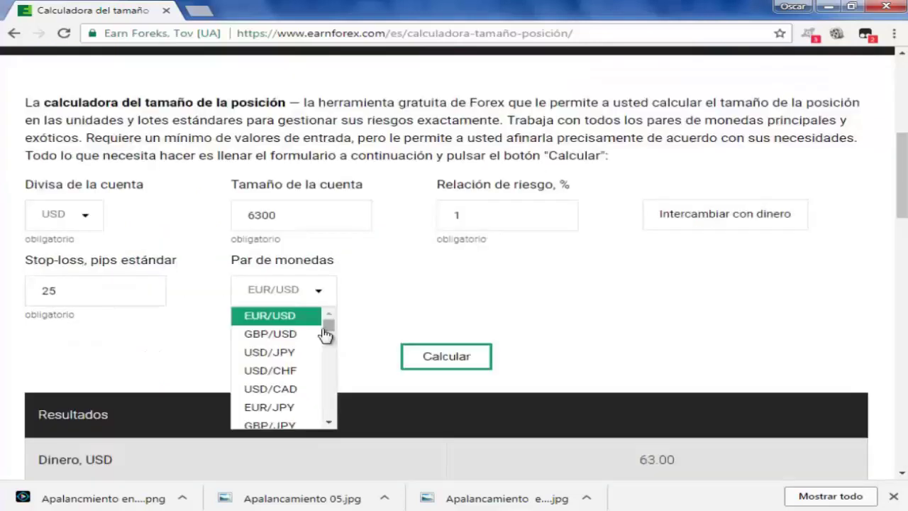
left_click(295, 355)
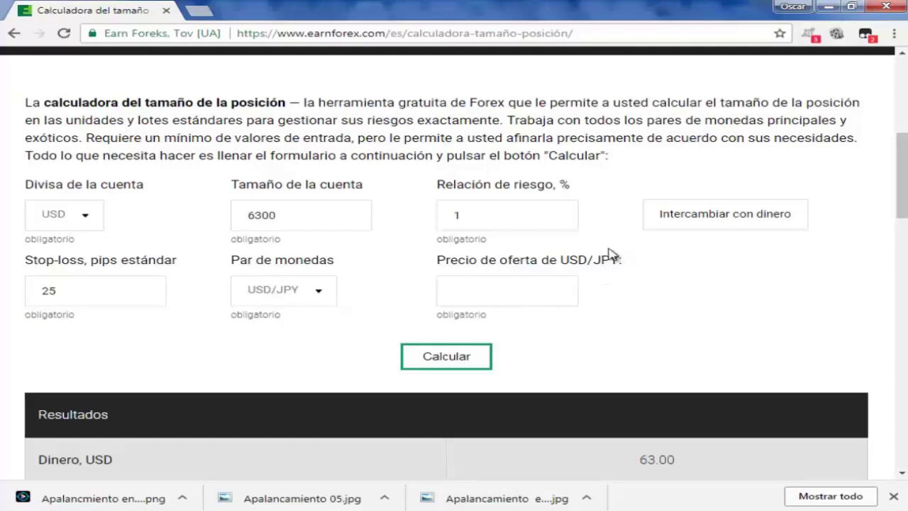
- Check the current USDJPY quote in the trading platform, then enter 112.51 as the calculator's USD/JPY bid price and calculate the position size
key("alt+Tab")
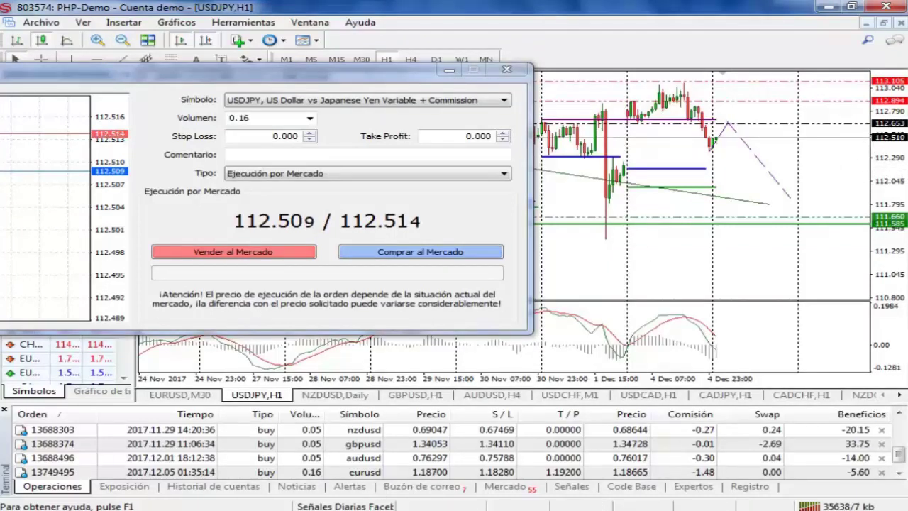
left_click(298, 508)
left_click(326, 482)
left_click(498, 298)
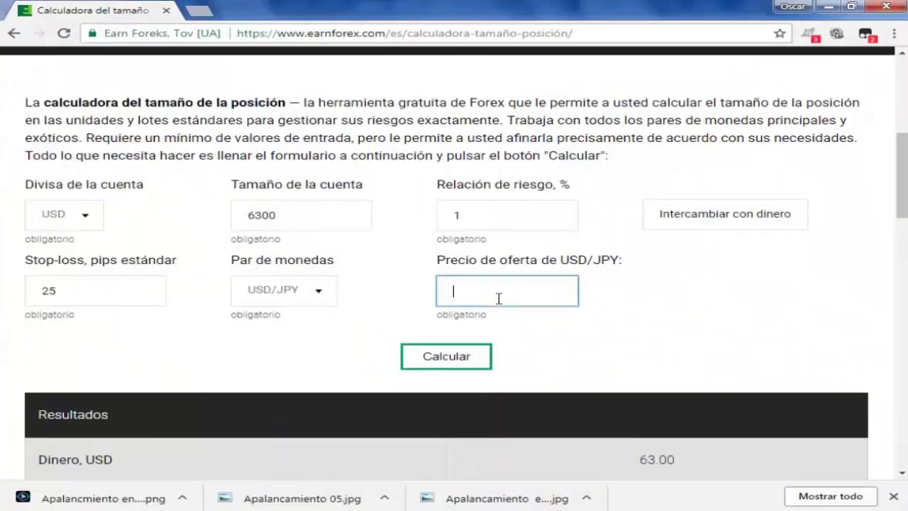
type("11")
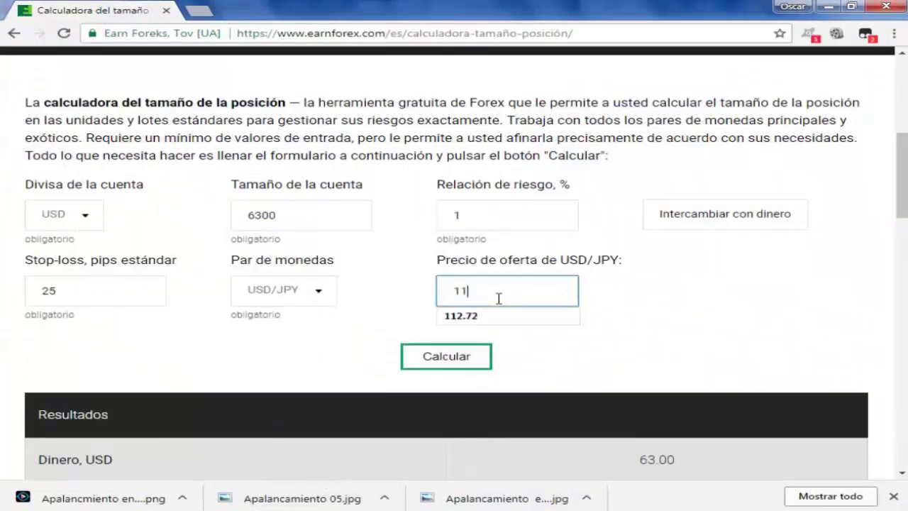
type("2.51")
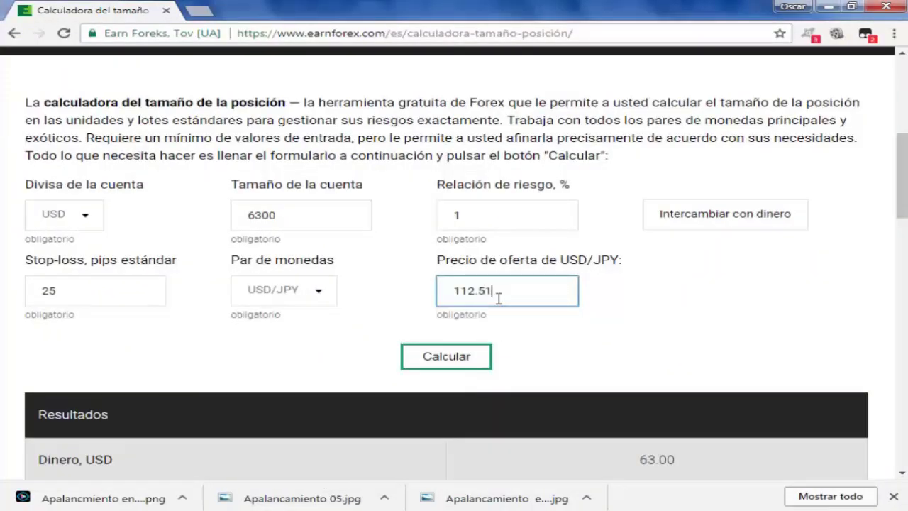
left_click(450, 359)
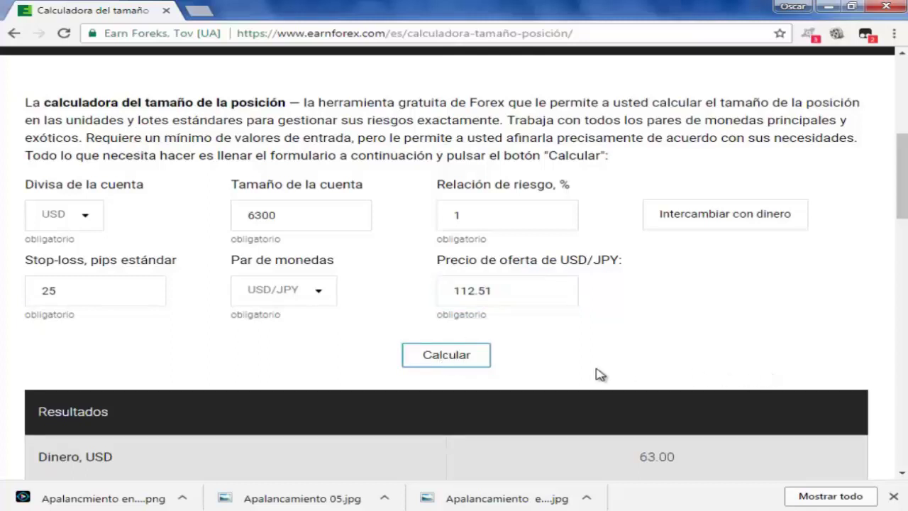
scroll(902, 176, "down", 2)
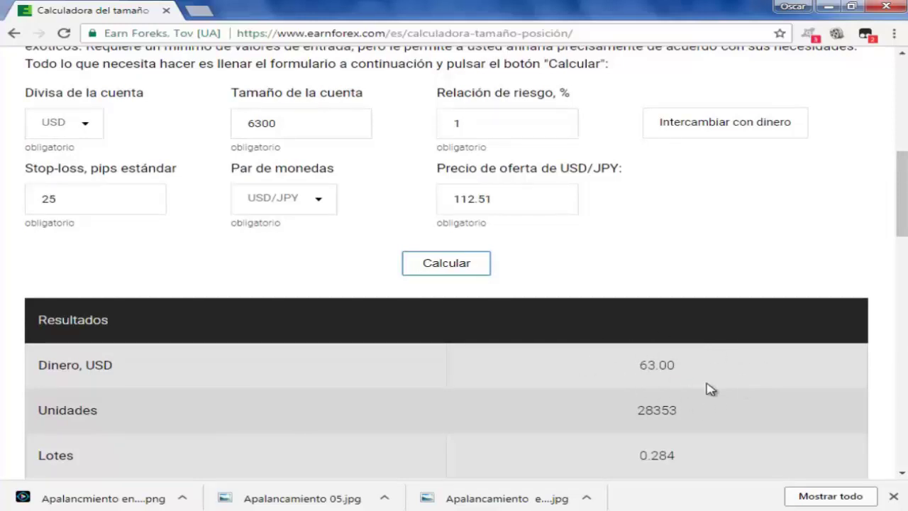
- Set the account size to 6200 and recalculate the USD/JPY position size
left_click(260, 126)
left_click(265, 123)
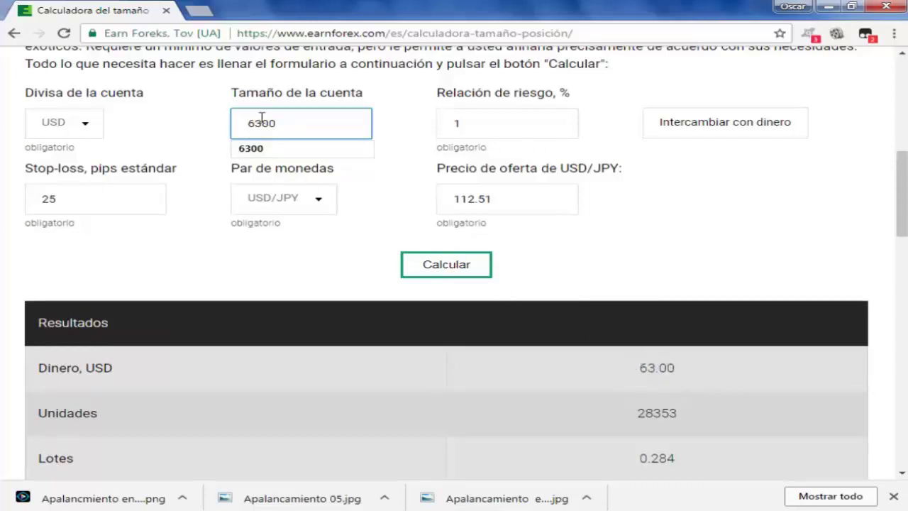
key("BackSpace")
type("2")
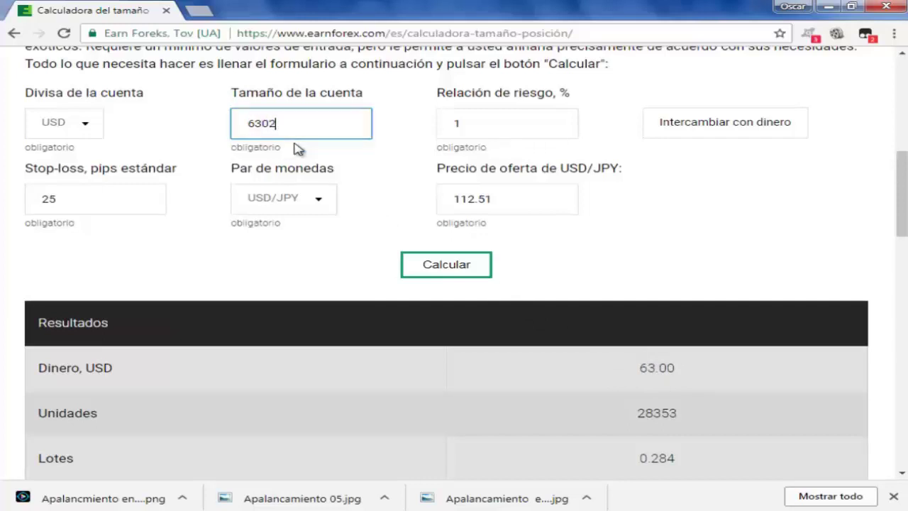
key("BackSpace")
key("BackSpace")
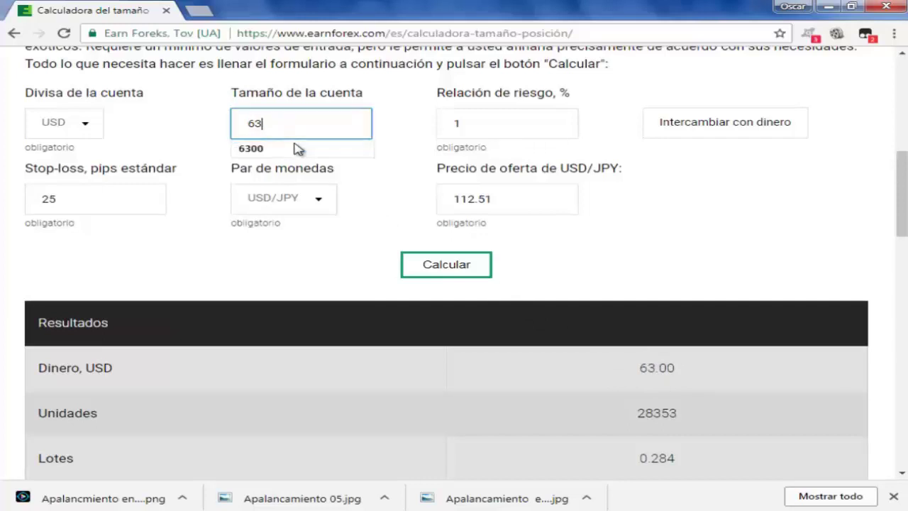
type("2")
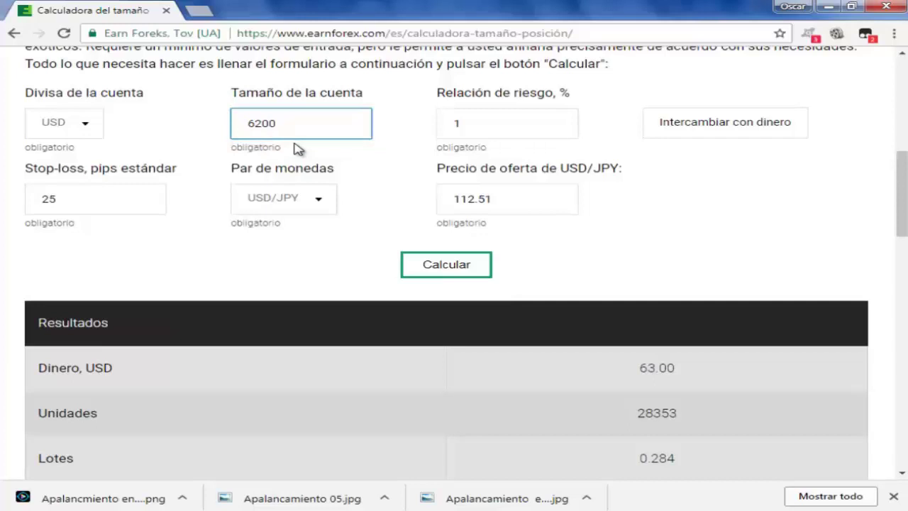
type("00")
left_click(734, 184)
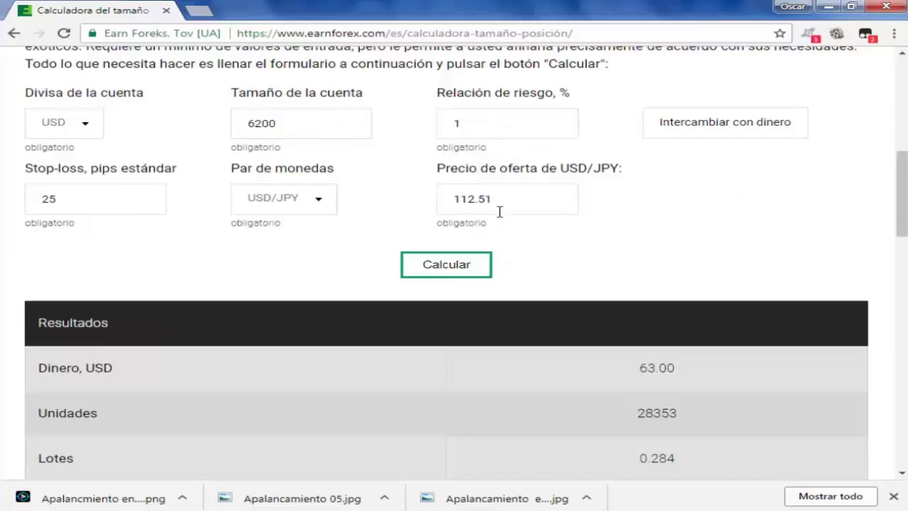
left_click(449, 272)
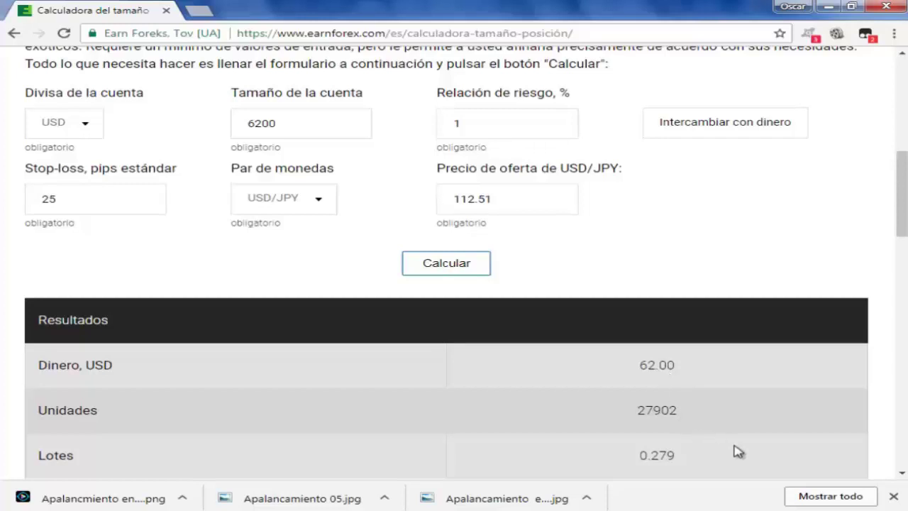
scroll(738, 452, "down", 1)
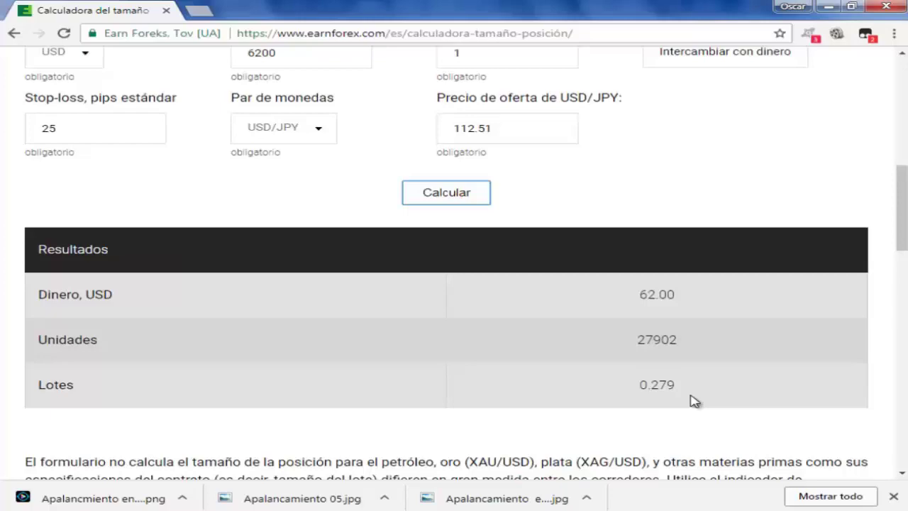
- Switch back to the trading platform and make the open USDJPY order a pending order of type Sell Limit
key("alt+Tab")
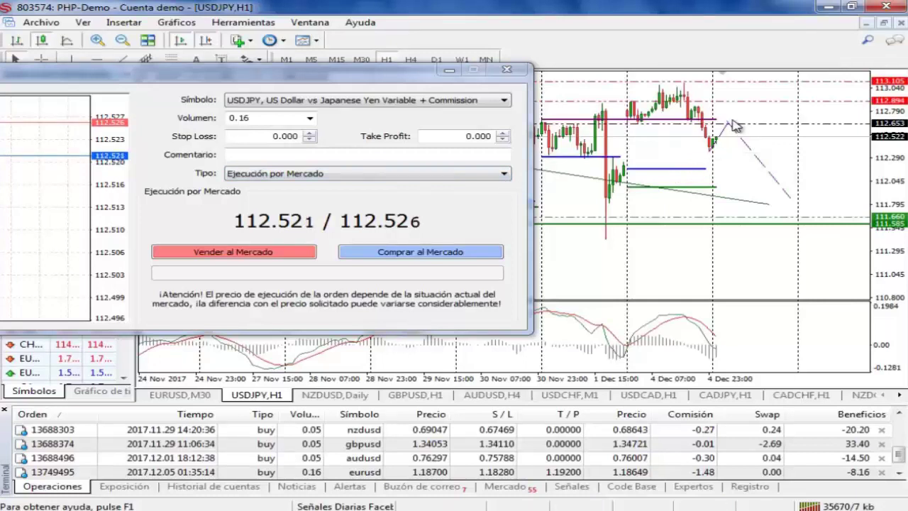
left_click(505, 174)
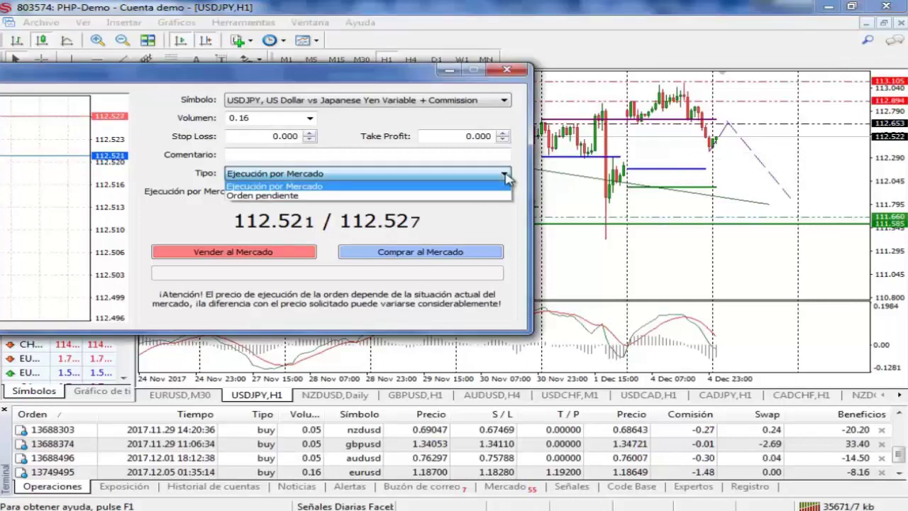
left_click(417, 196)
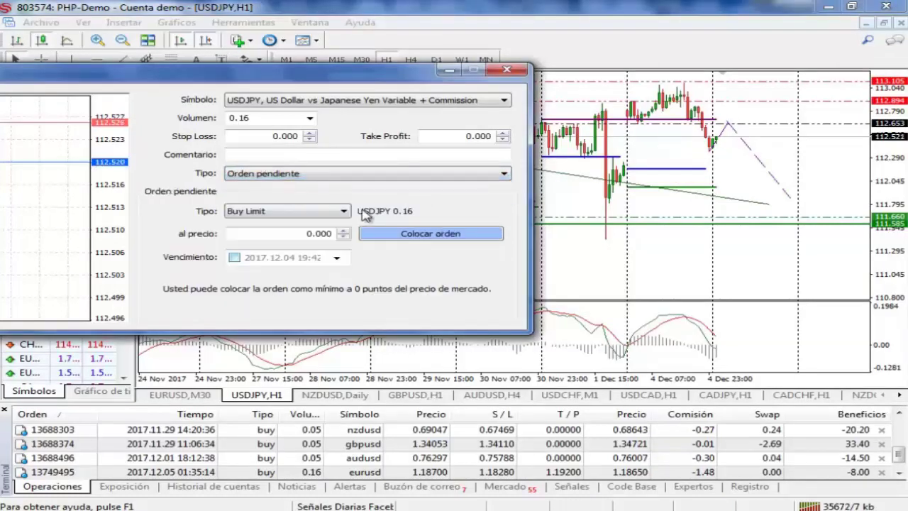
left_click(345, 211)
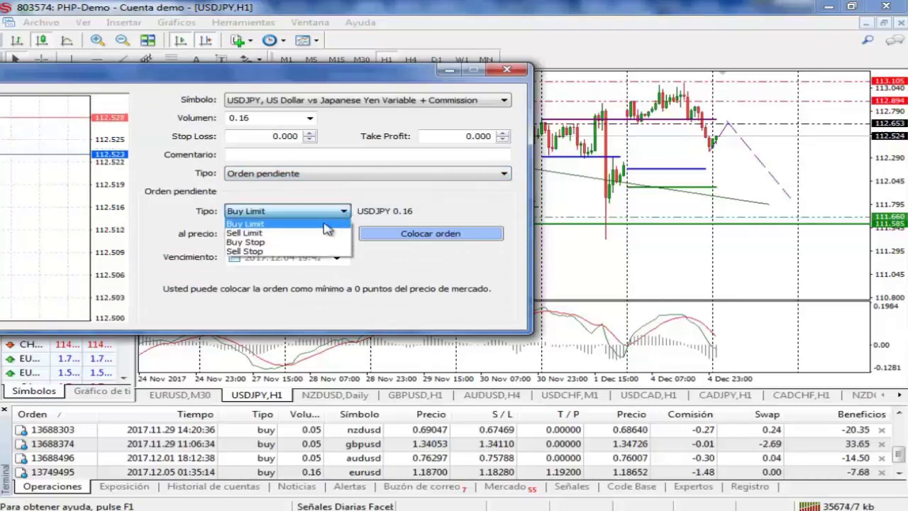
left_click(325, 233)
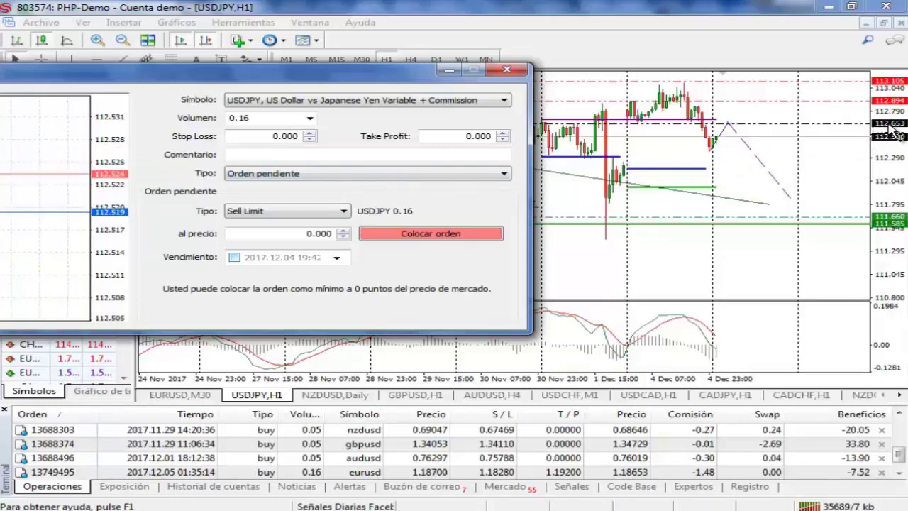
- Set the Sell Limit order's entry price to 112.650
left_click(343, 232)
left_click_drag(316, 234, 337, 240)
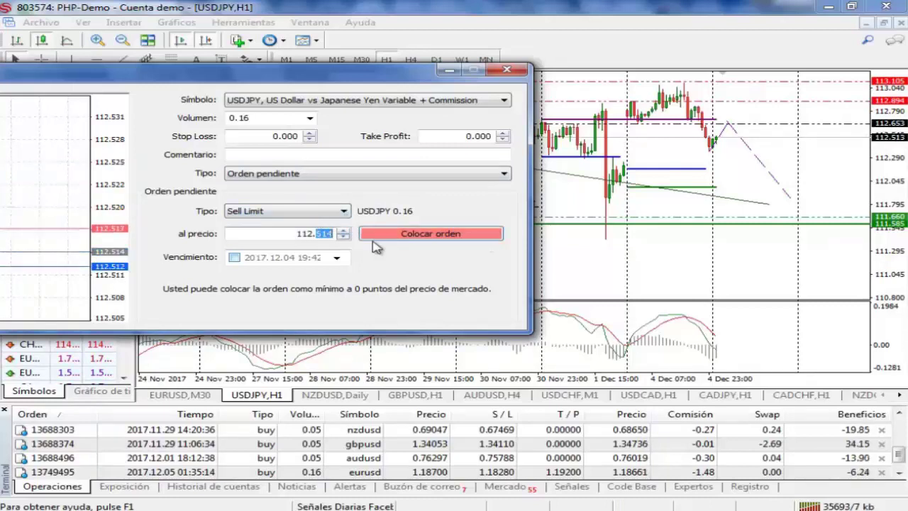
type("600")
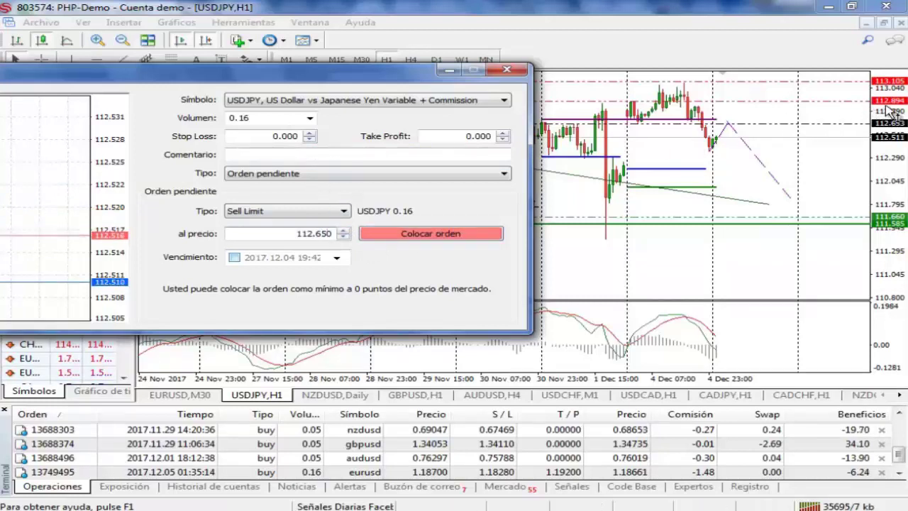
- Set the Sell Limit order's stop loss to 112.900 and its take profit to 111.700
left_click(312, 133)
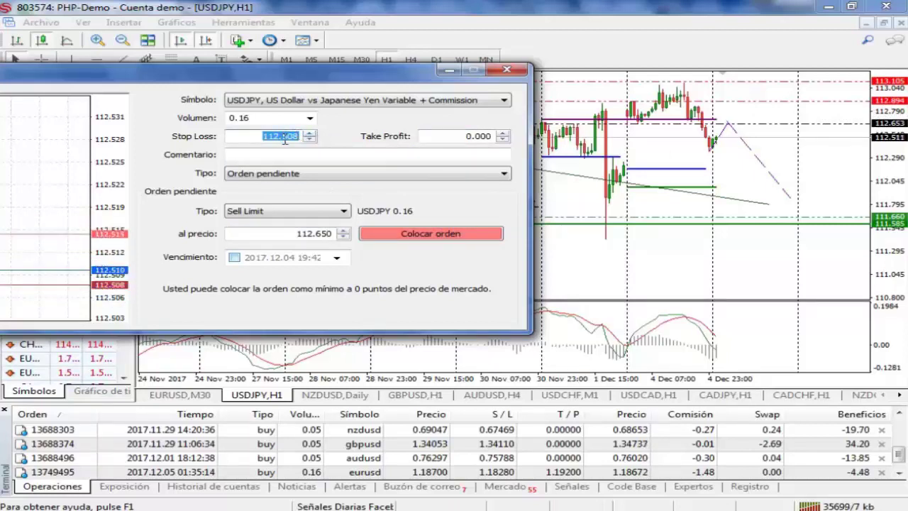
left_click_drag(281, 135, 339, 147)
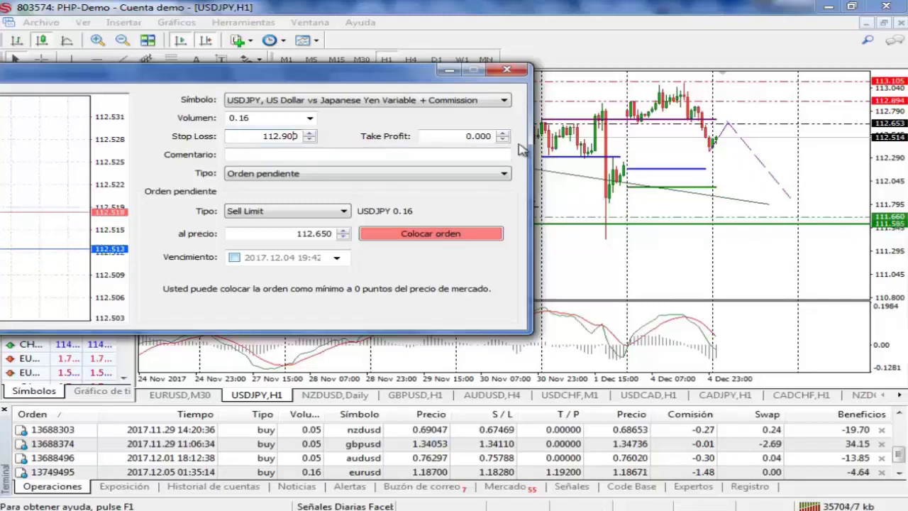
left_click(503, 133)
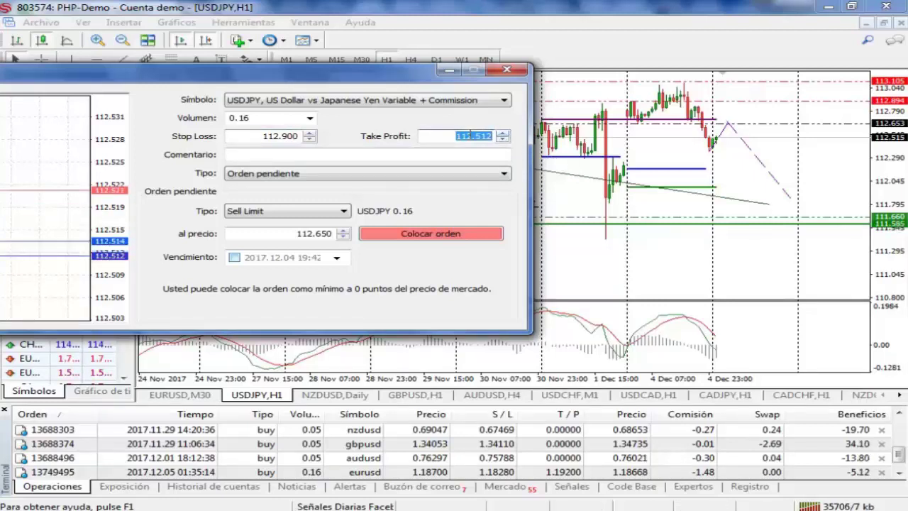
left_click_drag(466, 136, 556, 158)
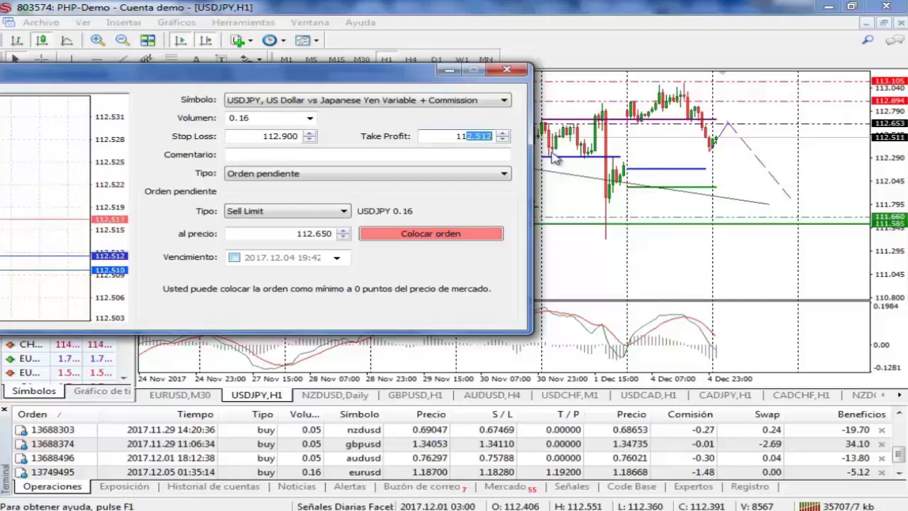
type("1.000")
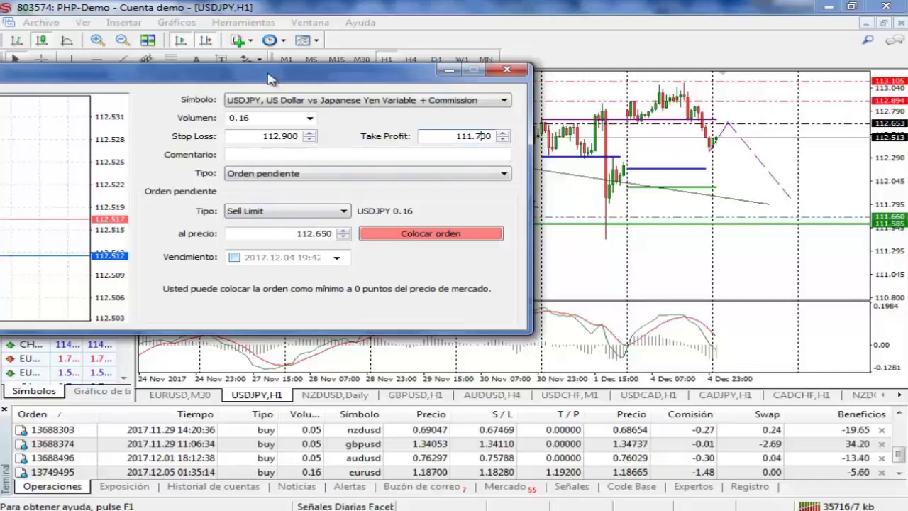
- Place the pending USDJPY Sell Limit order and accept the order confirmation
left_click_drag(270, 79, 288, 139)
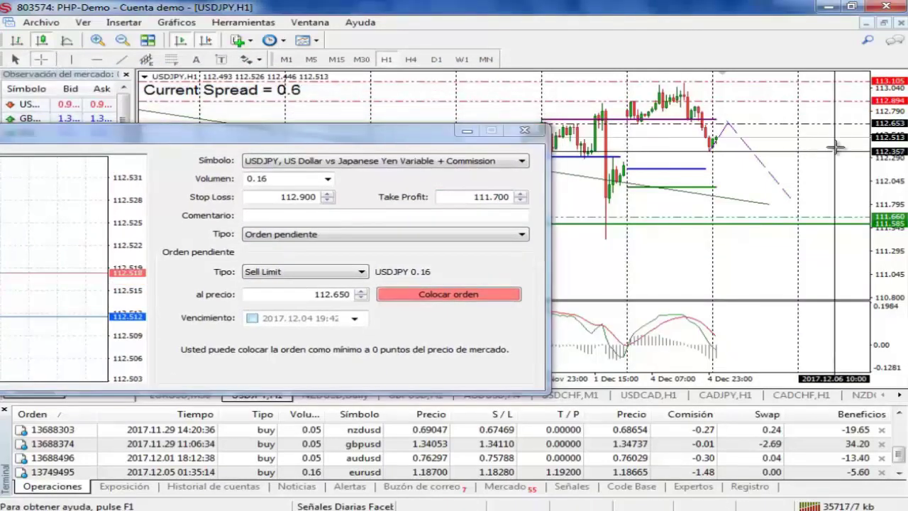
left_click_drag(748, 120, 735, 96)
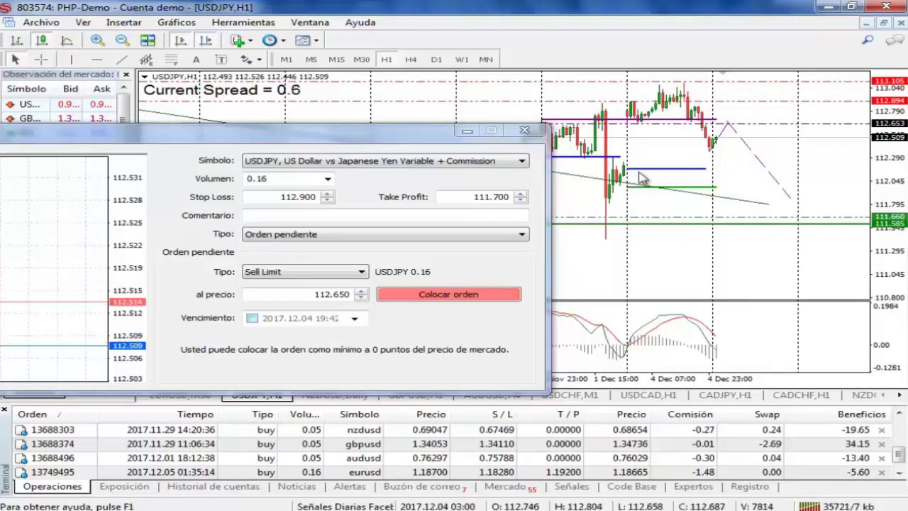
mouse_move(641, 177)
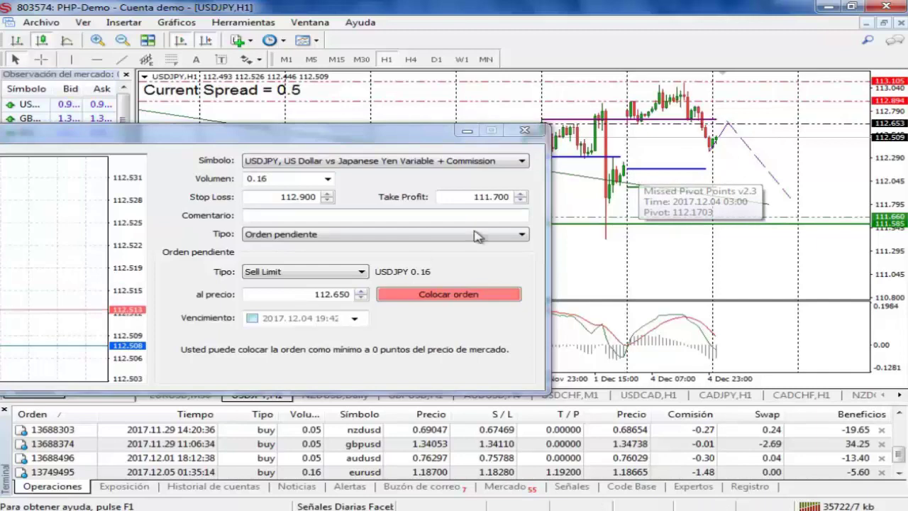
left_click(415, 294)
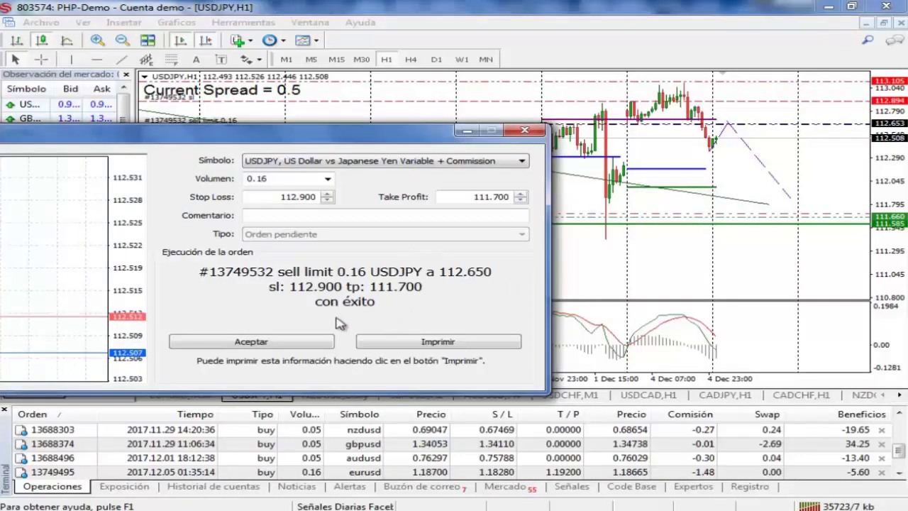
left_click(302, 342)
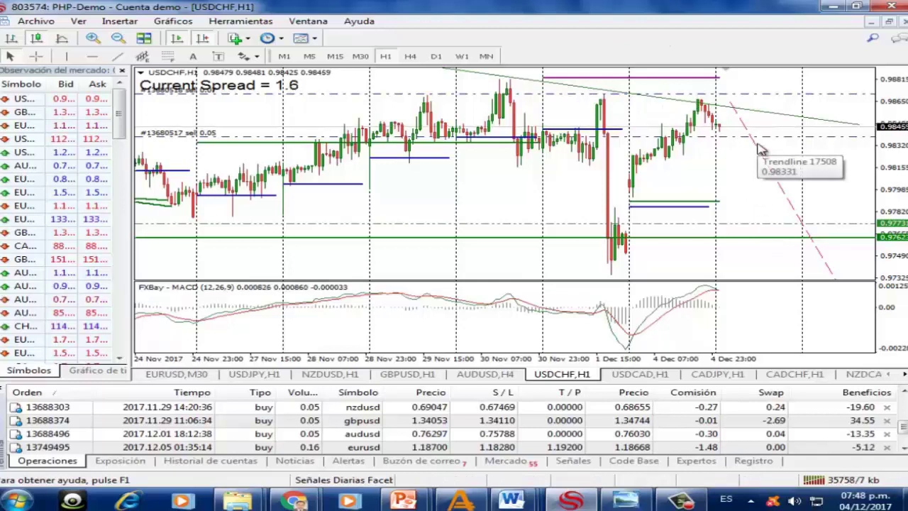
- Add a horizontal line at about 0.9874 above the price on the USDCHF H1 chart and colour it red
left_click(98, 56)
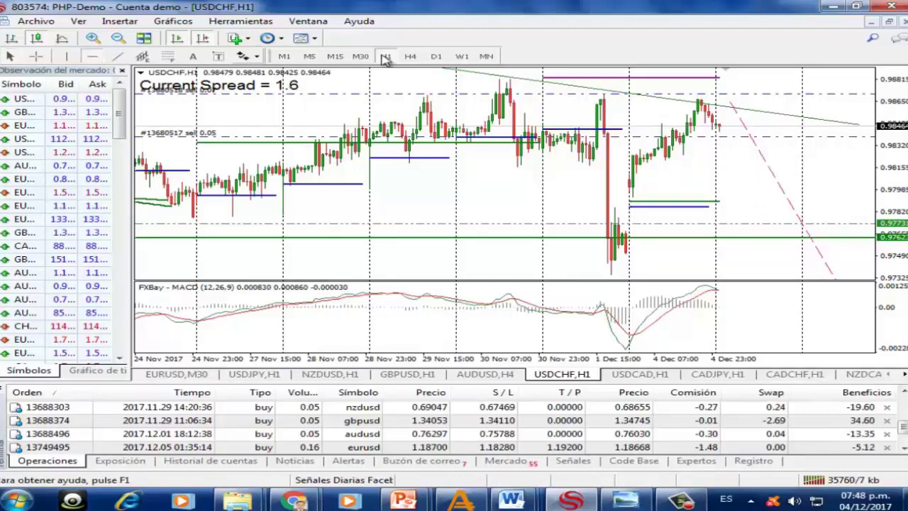
left_click(752, 90)
right_click(754, 91)
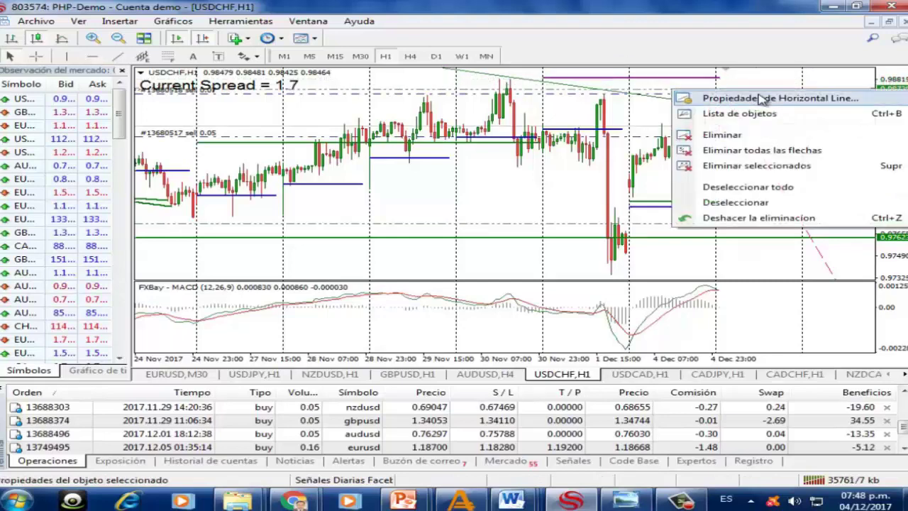
left_click(759, 99)
left_click(470, 258)
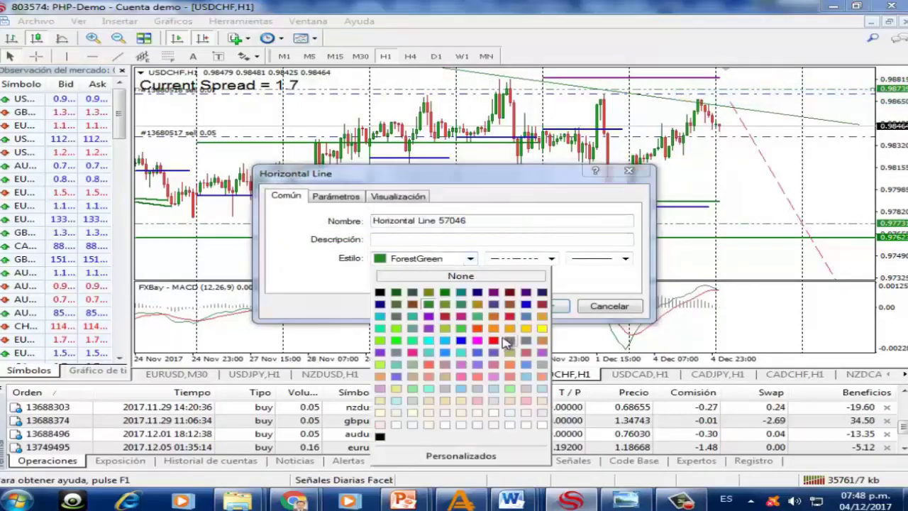
left_click(495, 341)
left_click(537, 306)
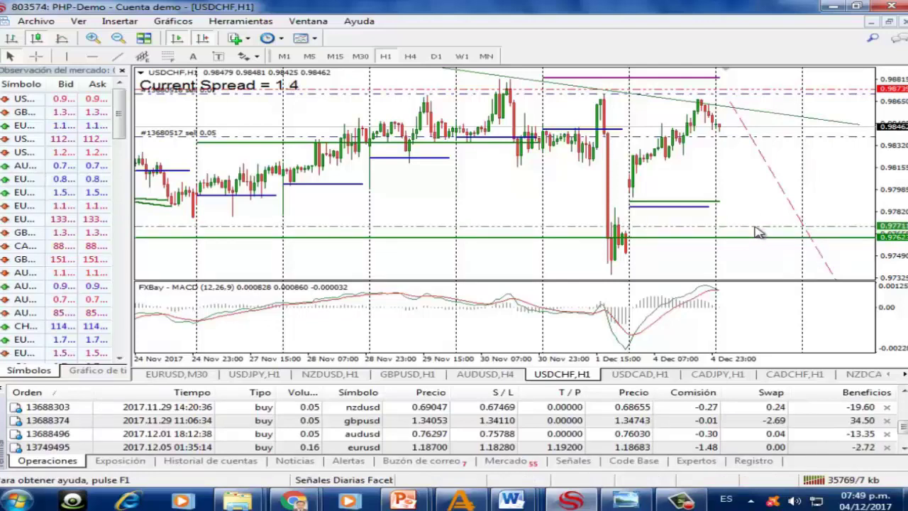
- Show the USDCHF chart in M15 and measure from the current price to the red stop line and the dashed green target line
type("M15")
key("Return")
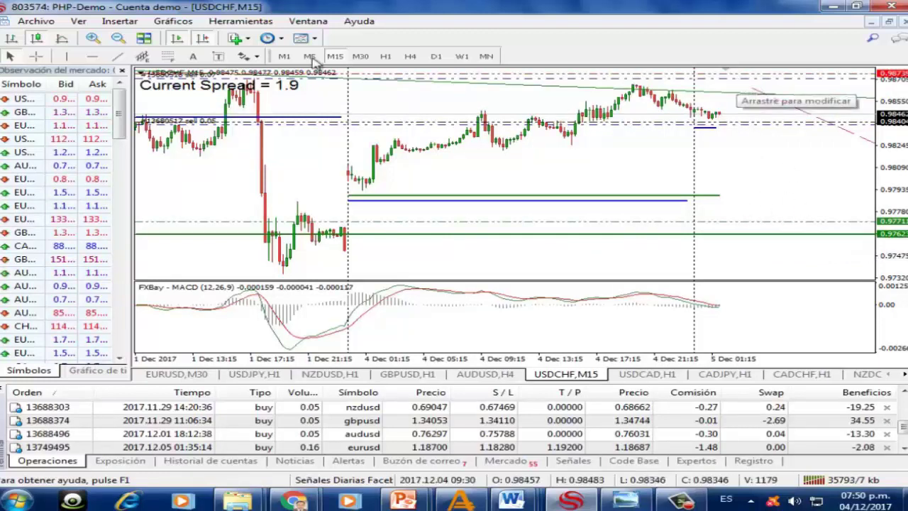
left_click(36, 56)
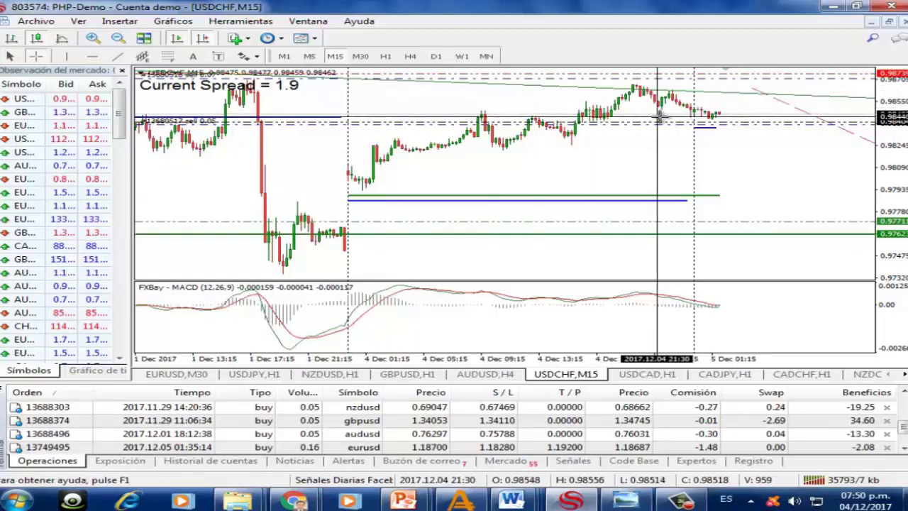
left_click_drag(754, 114, 739, 73)
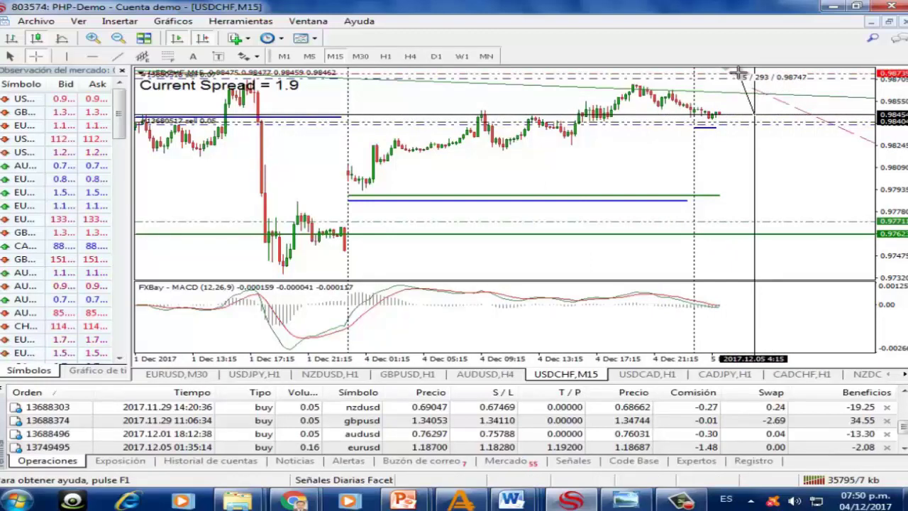
left_click_drag(738, 72, 740, 222)
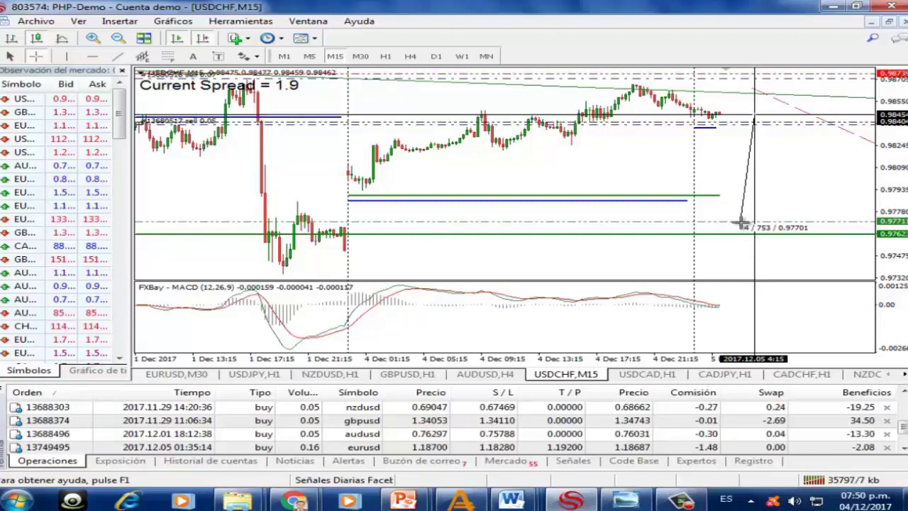
mouse_move(740, 224)
left_mouse_down()
mouse_move(734, 74)
mouse_move(742, 215)
mouse_move(744, 207)
left_mouse_up()
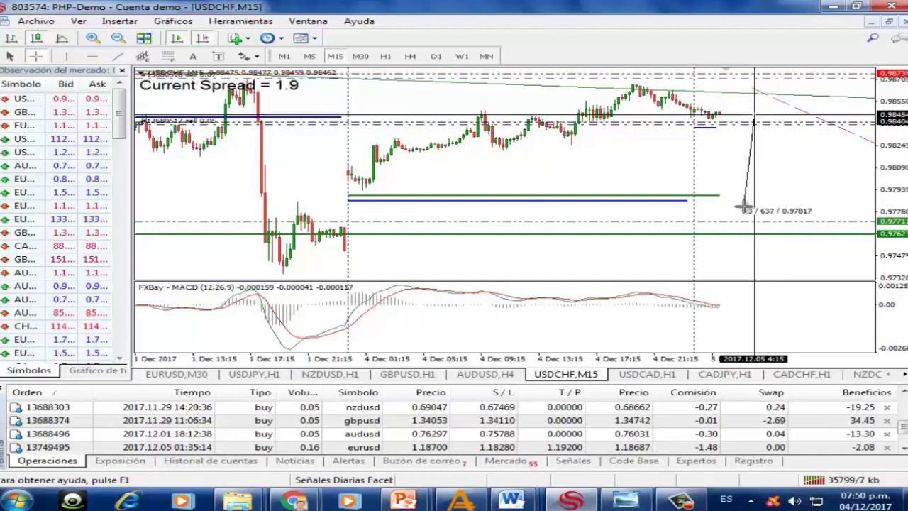
left_click_drag(744, 207, 743, 220)
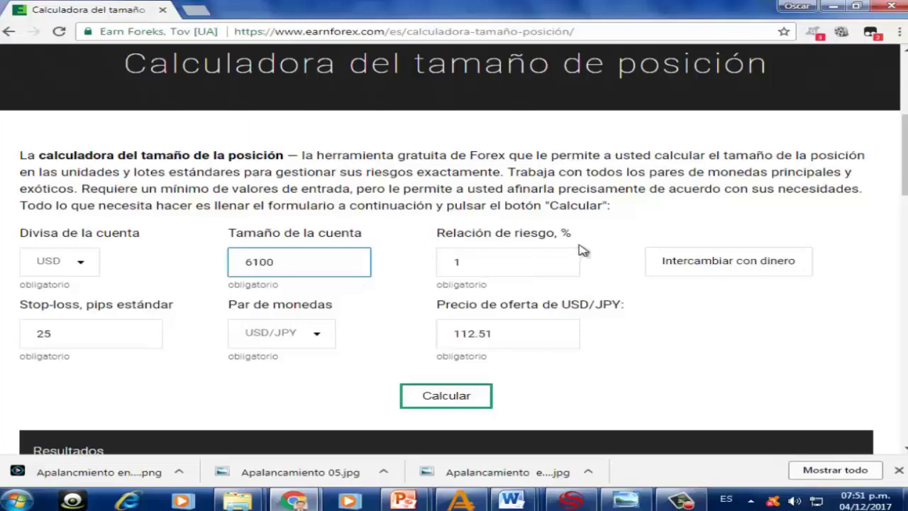
- Remeasure the USDCHF distance between price and red stop line, then set the calculator's stop loss to 30 pips
left_click(571, 501)
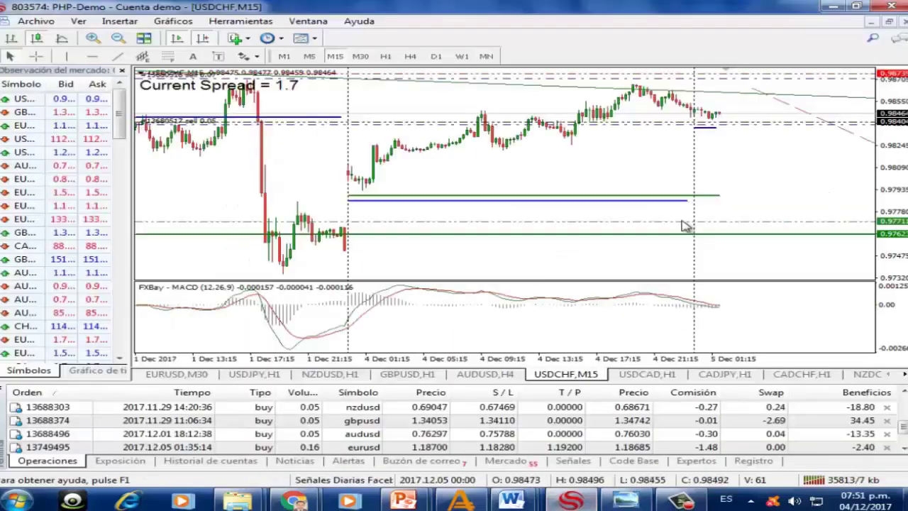
left_click(35, 57)
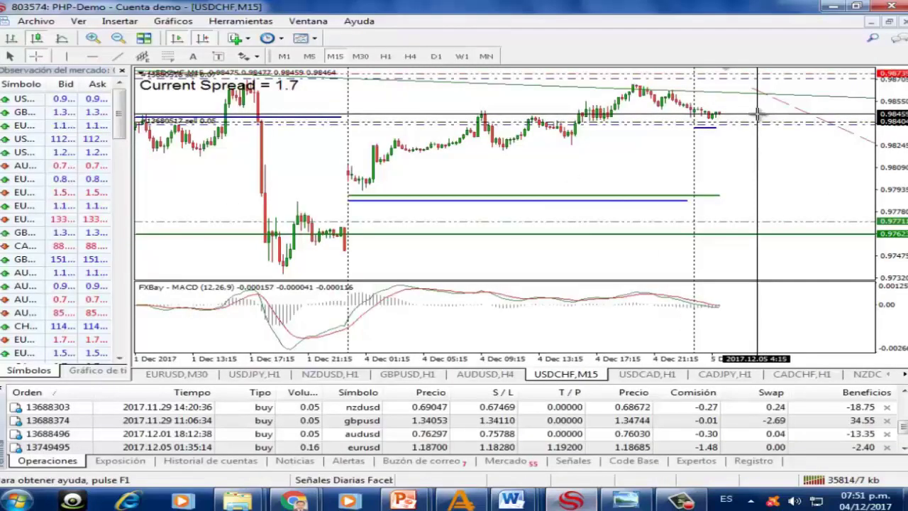
left_click_drag(738, 71, 756, 110)
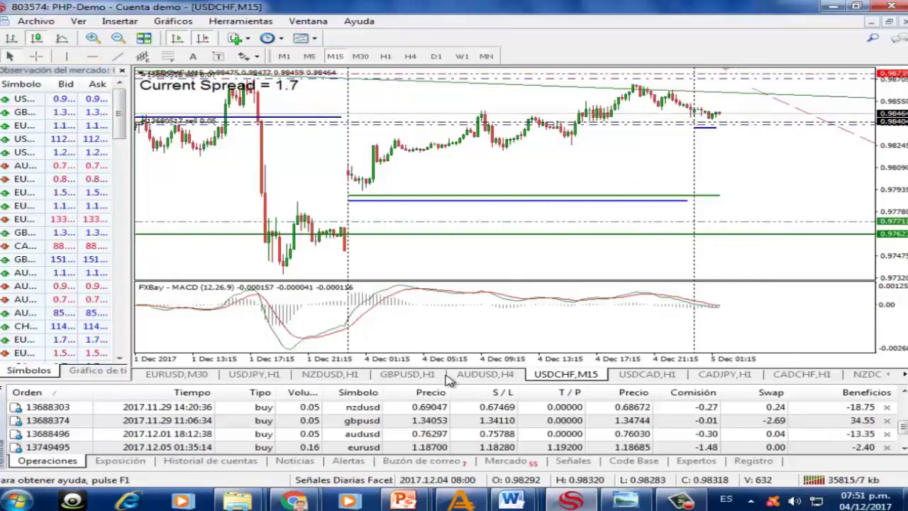
left_click(312, 501)
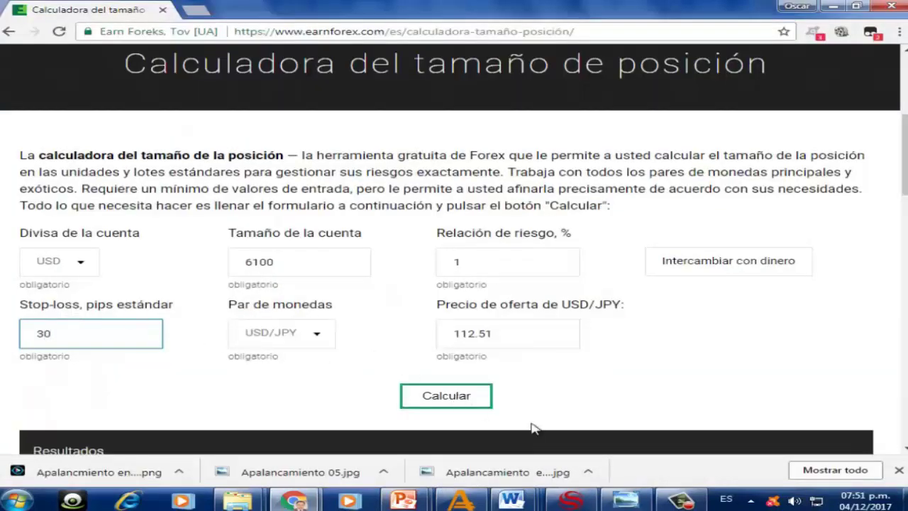
- Recheck the pair on the trading platform's chart and set the calculator's currency pair to USD/CHF
left_click(572, 501)
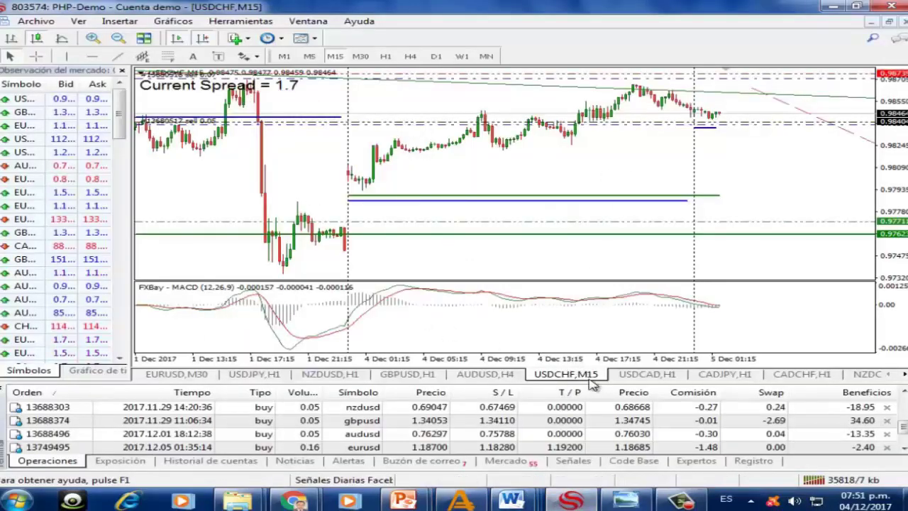
left_click(298, 503)
left_click(317, 333)
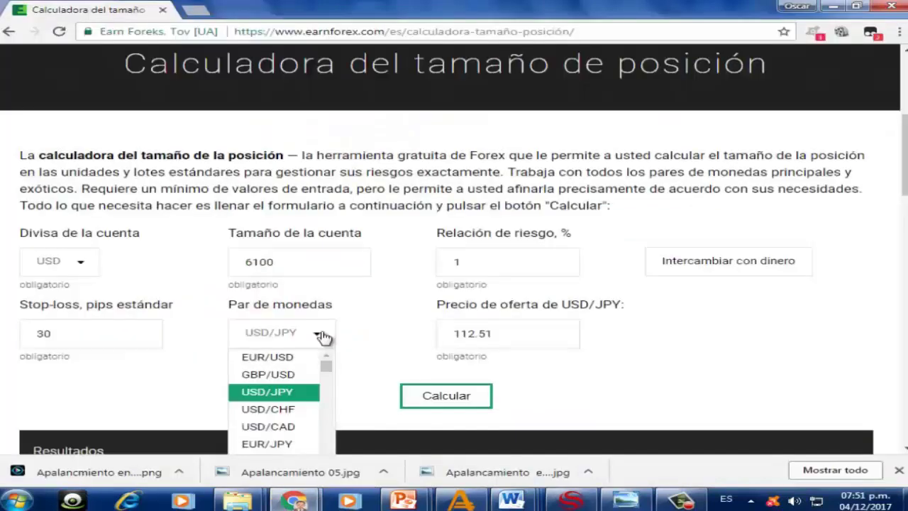
left_click(291, 409)
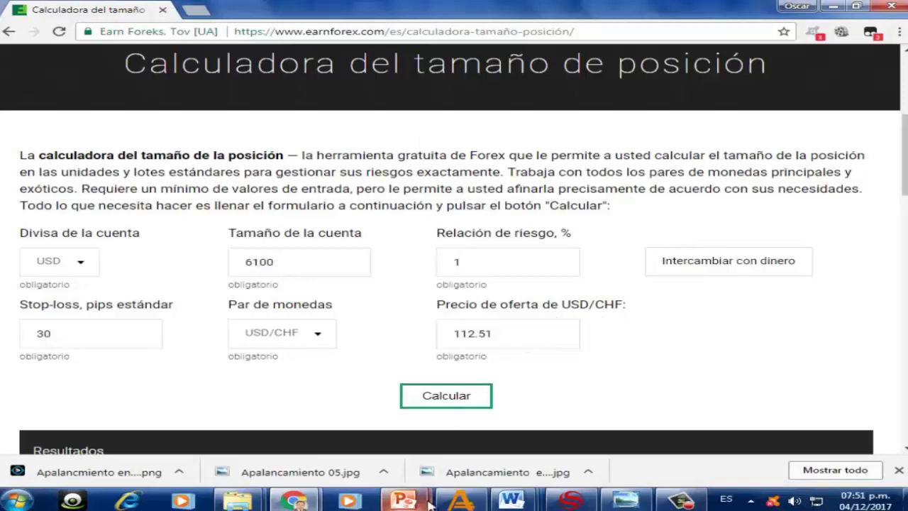
- Check the USDCHF quote on the platform, set the calculator's USD/CHF price to 0.985 and calculate the position size
left_click(571, 501)
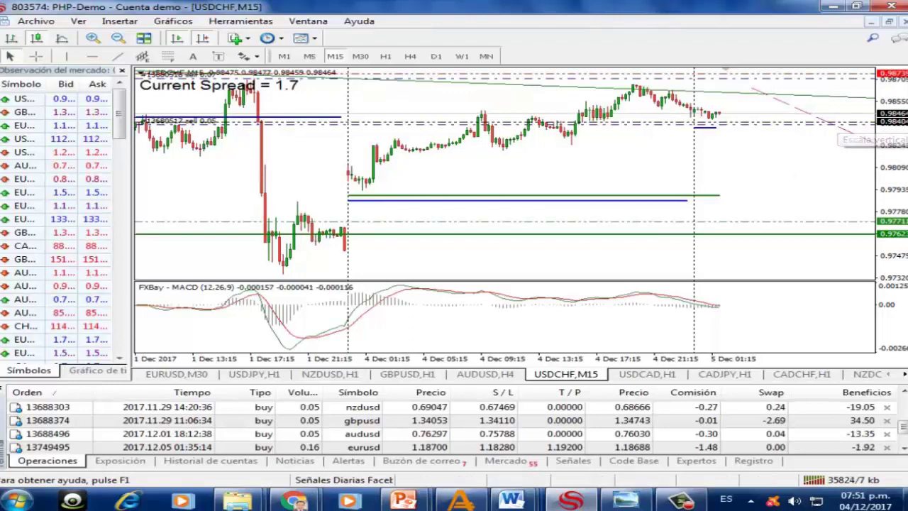
left_click(293, 502)
left_click_drag(519, 336, 413, 344)
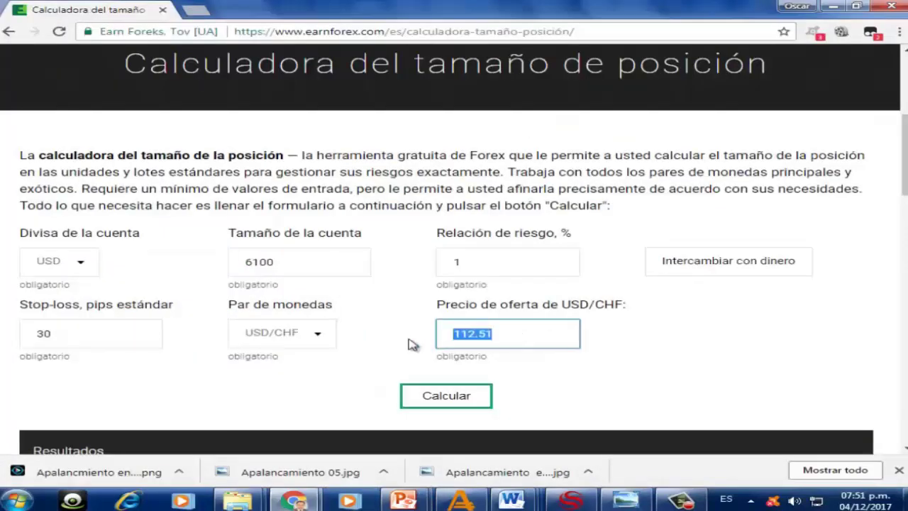
key("BackSpace")
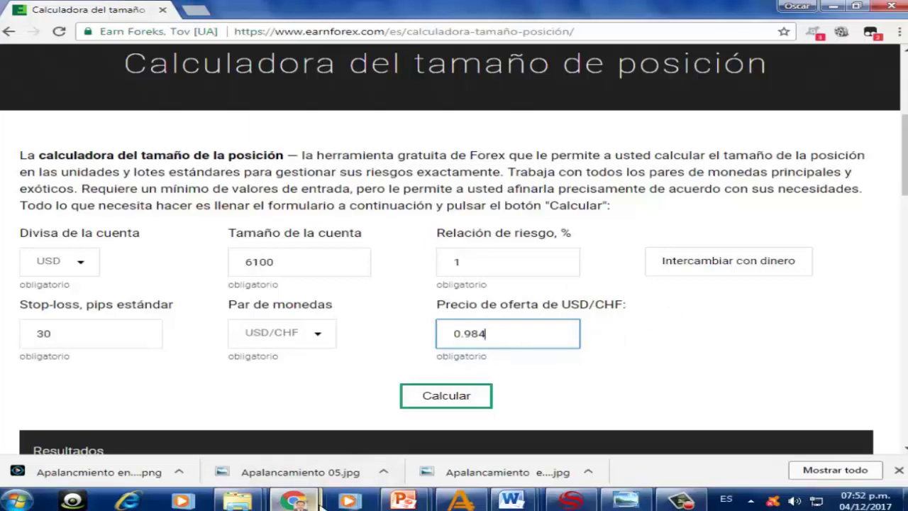
left_click(571, 501)
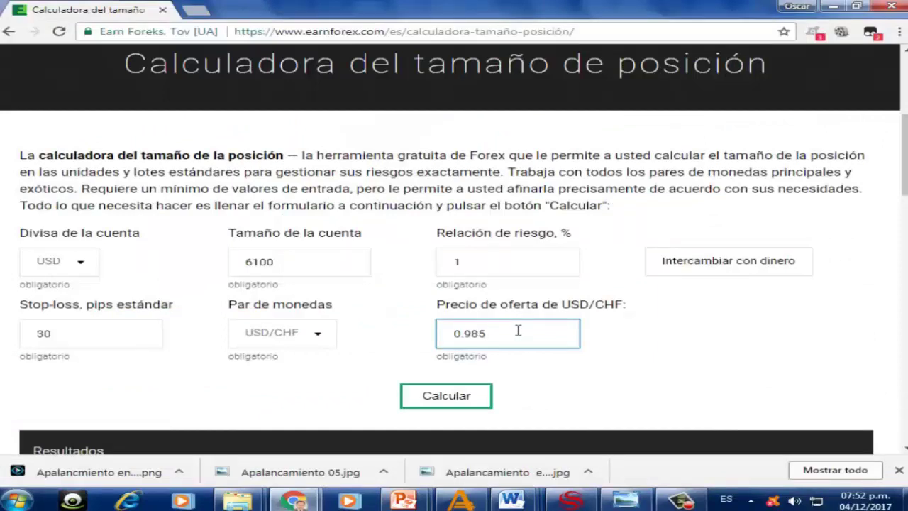
left_click(447, 393)
scroll(602, 411, "down", 1)
scroll(602, 410, "down", 3)
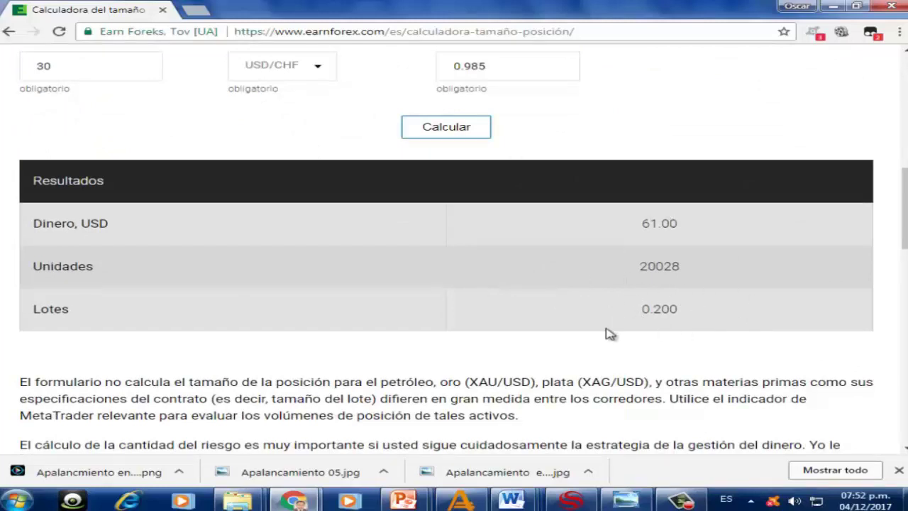
- Recalculate the USD/CHF position size with a price of 0.984 and again with 0.99
left_click(521, 73)
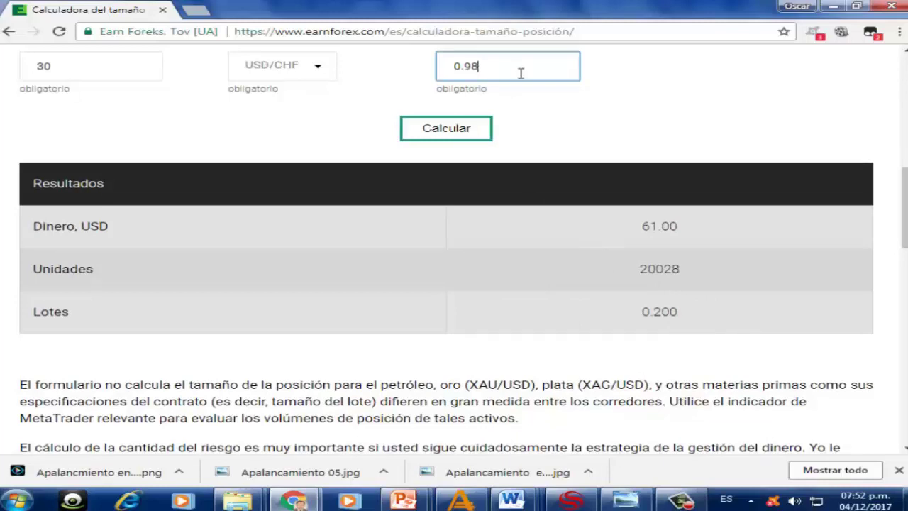
left_click(454, 131)
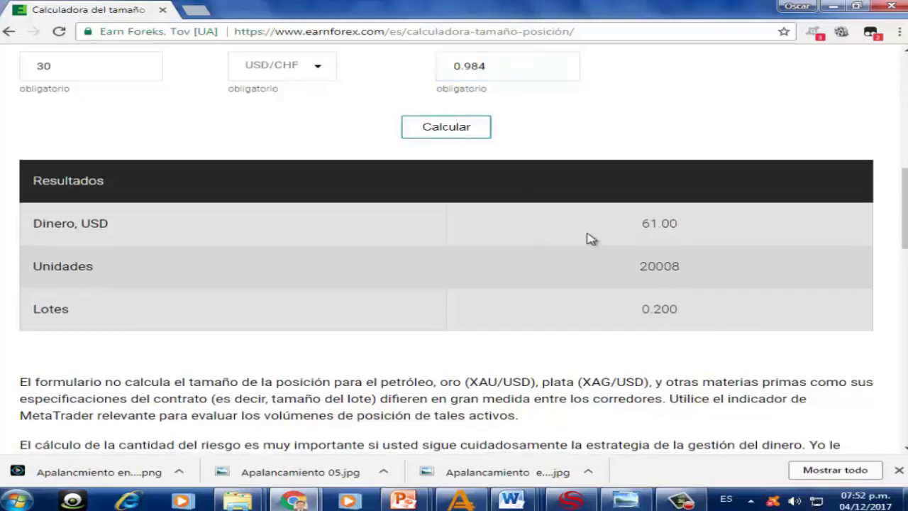
left_click(509, 69)
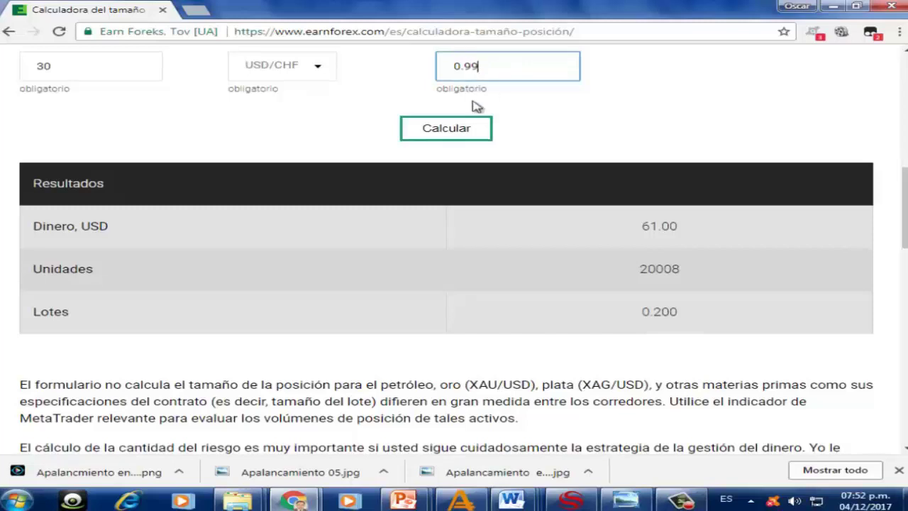
left_click(462, 128)
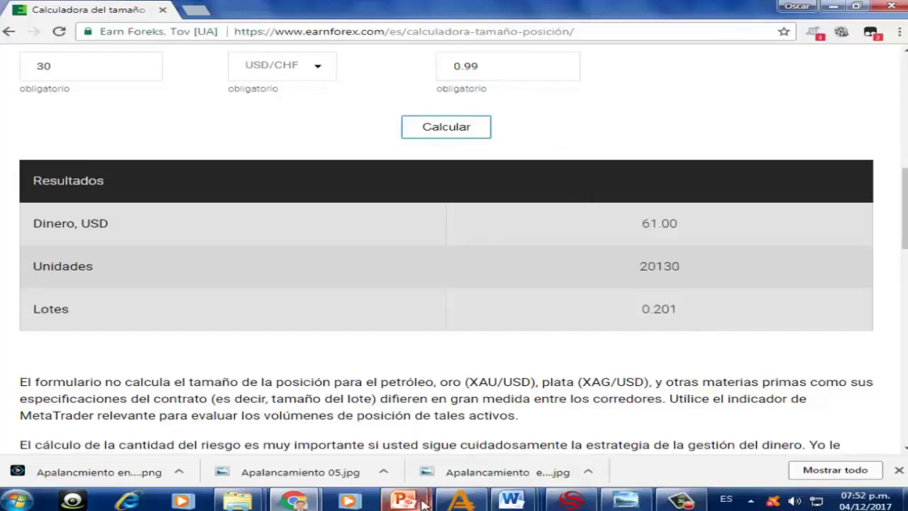
- Switch to the trading platform, open a new order for USDCHF from its chart and set the volume to 0.2 lots
left_click(571, 501)
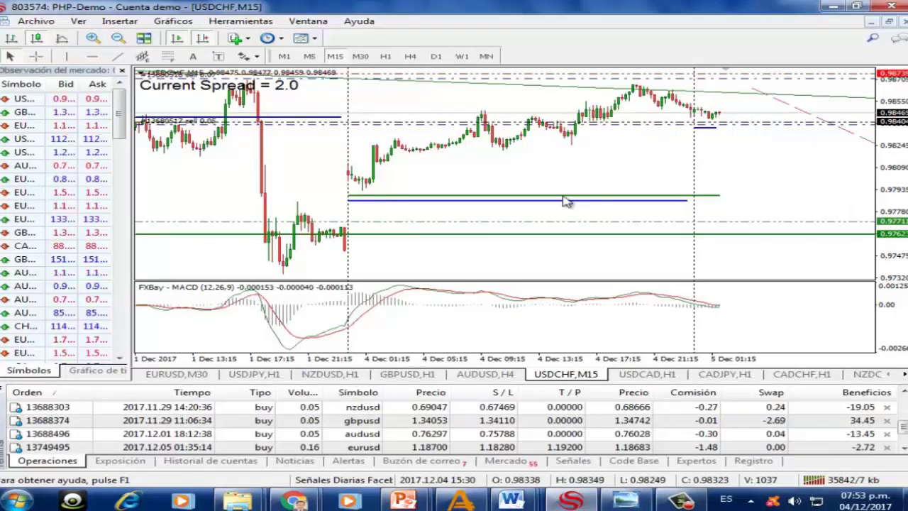
right_click(614, 162)
mouse_move(671, 185)
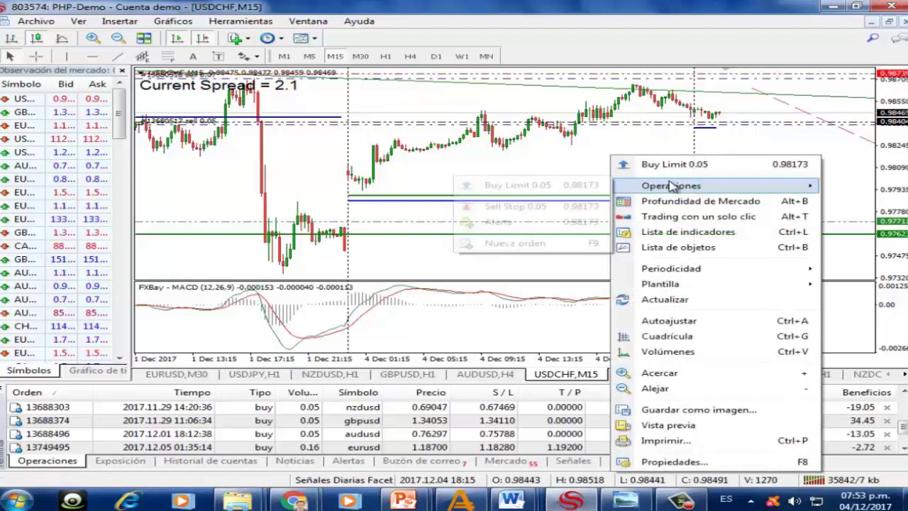
left_click(548, 243)
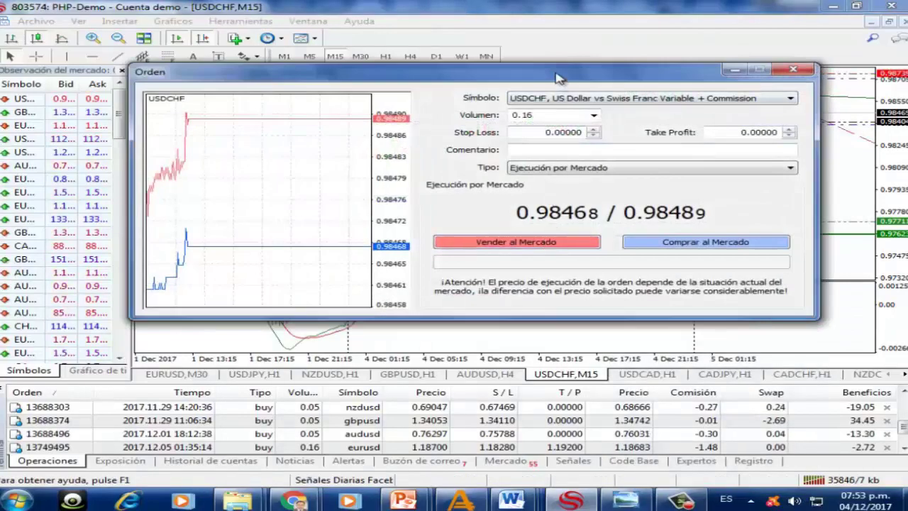
left_click(460, 121)
left_click(462, 121)
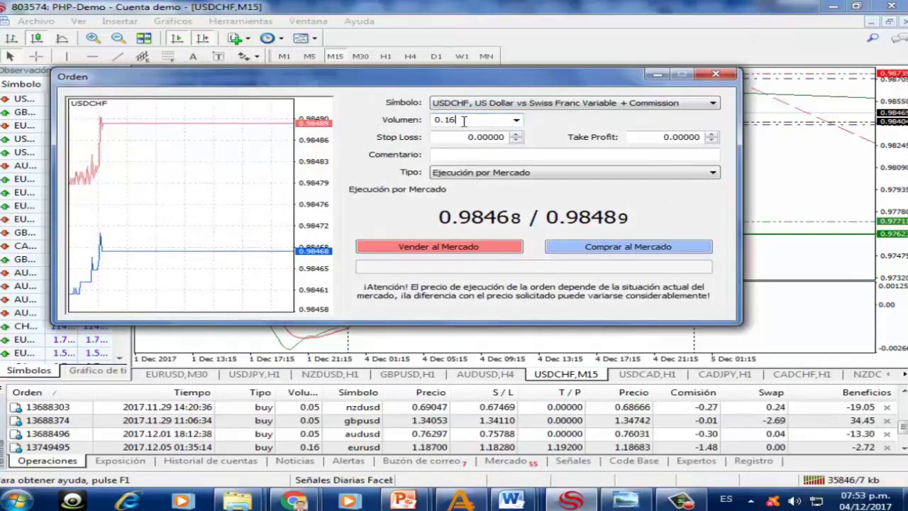
key("BackSpace")
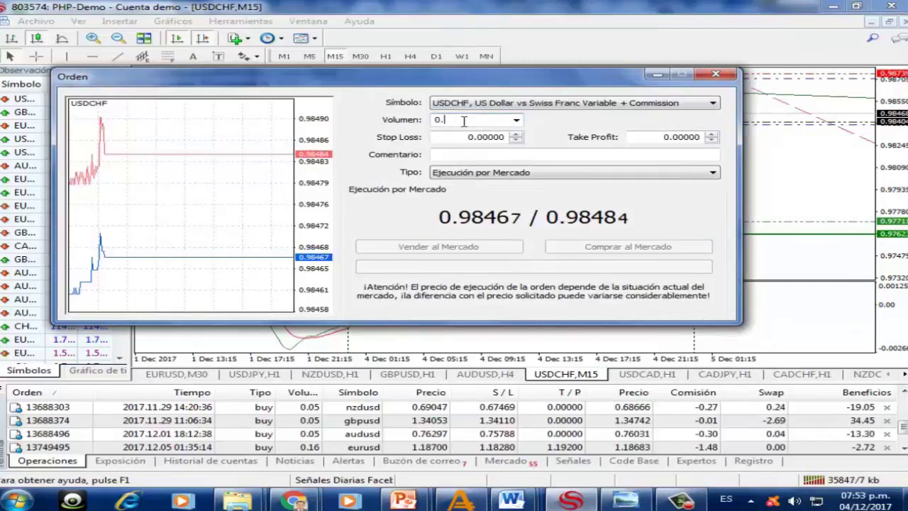
type("2")
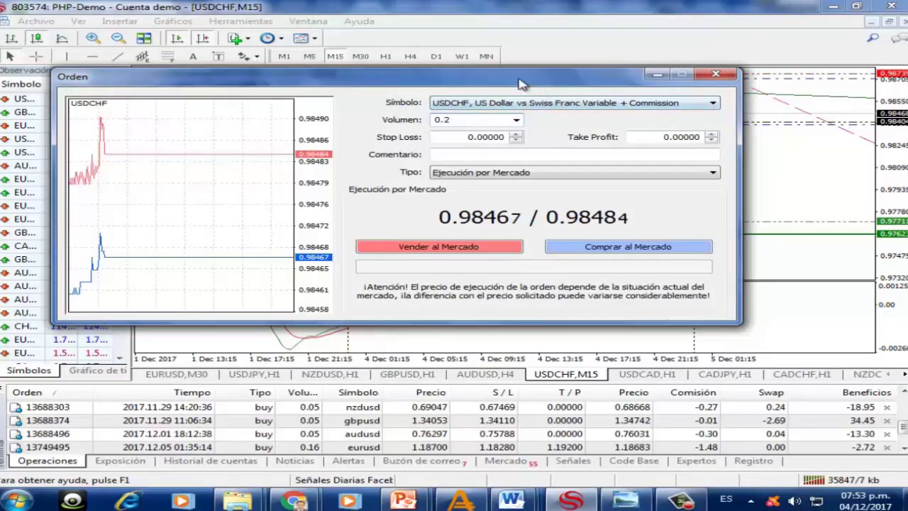
- Set the USDCHF order's stop loss to 0.98750 and its take profit to 0.97700
left_click_drag(524, 82, 333, 78)
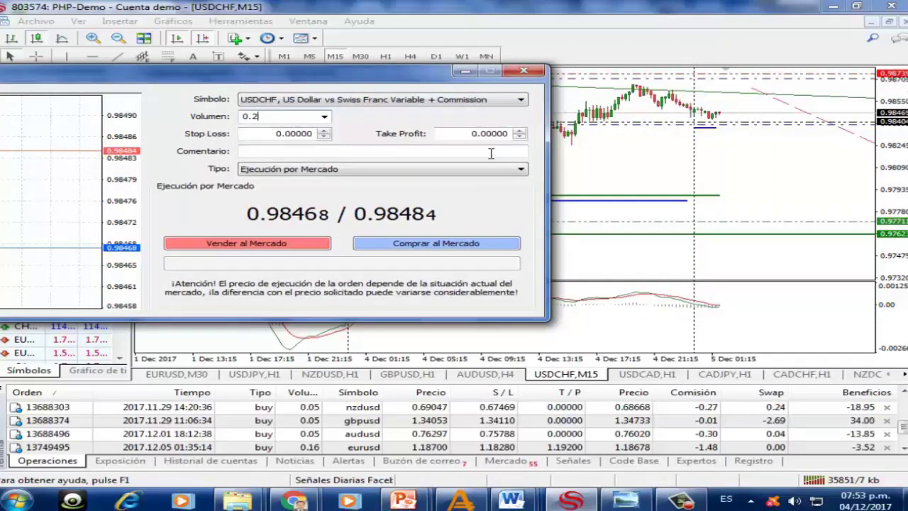
left_click(323, 132)
double_click(310, 137)
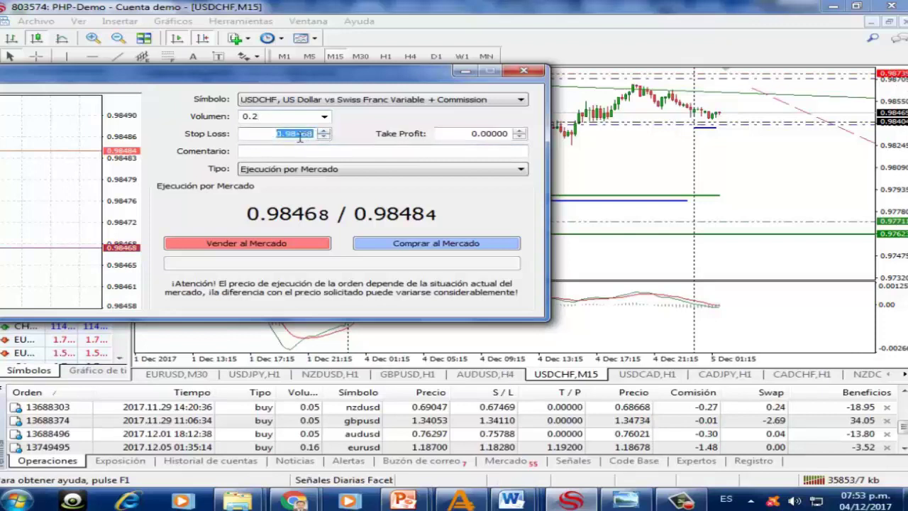
left_click(299, 137)
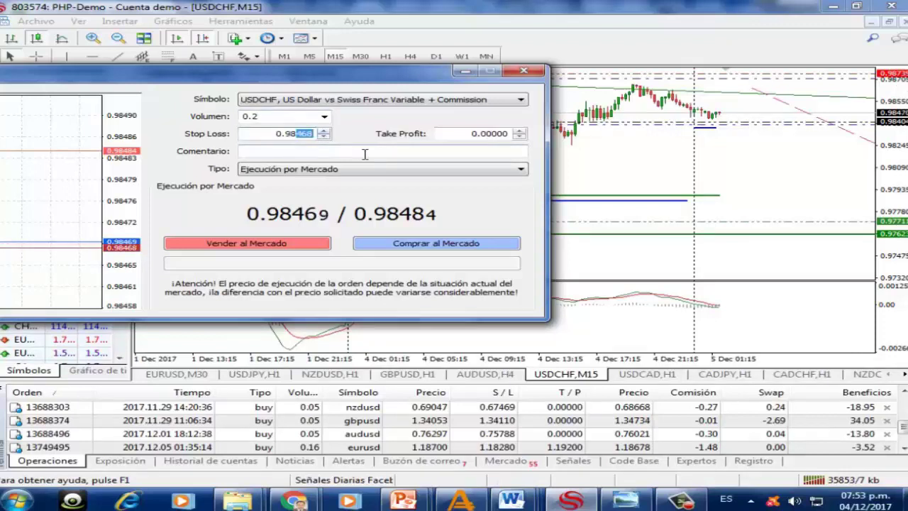
type("750")
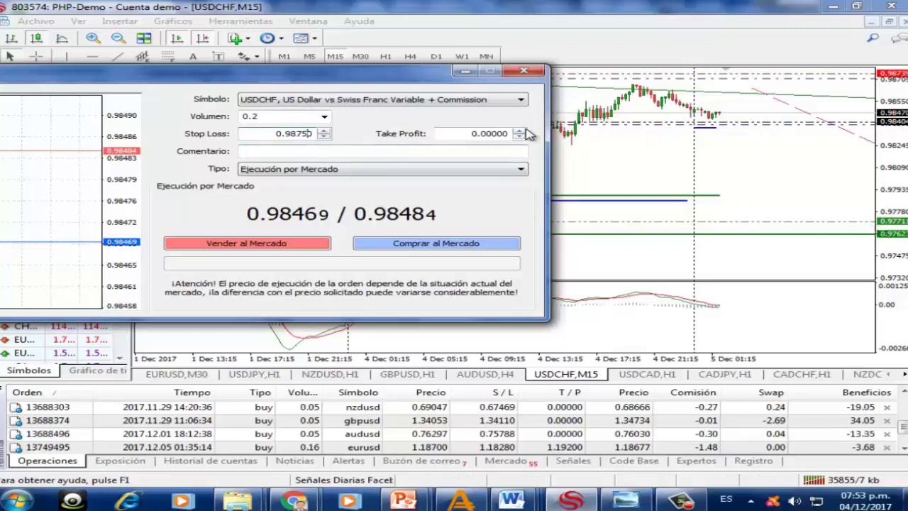
left_click(494, 134)
left_click_drag(487, 135, 539, 140)
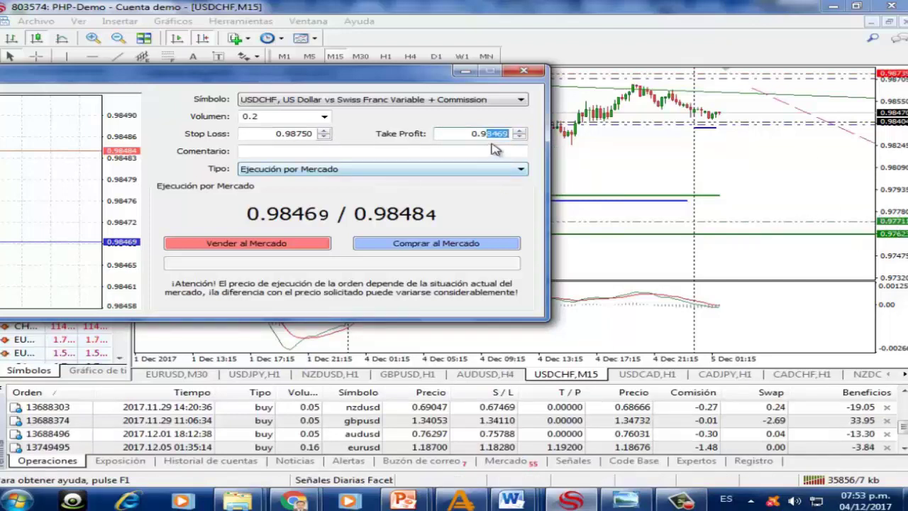
type("7000")
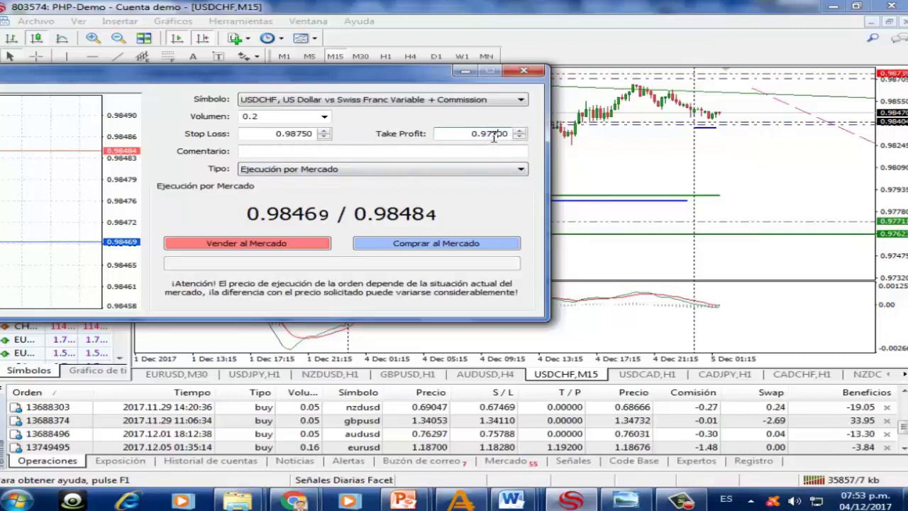
- Change the USDCHF order from market execution to a pending order of type Sell Stop
left_click(517, 170)
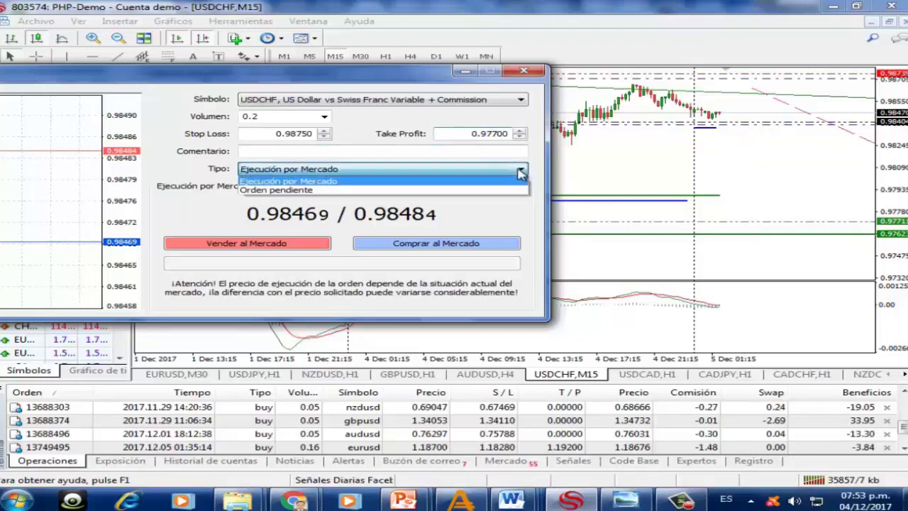
left_click(399, 189)
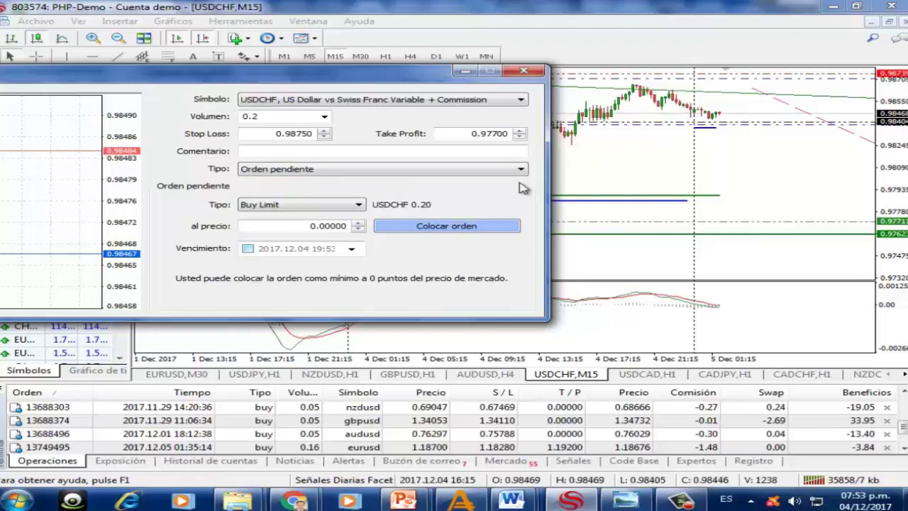
left_click(360, 205)
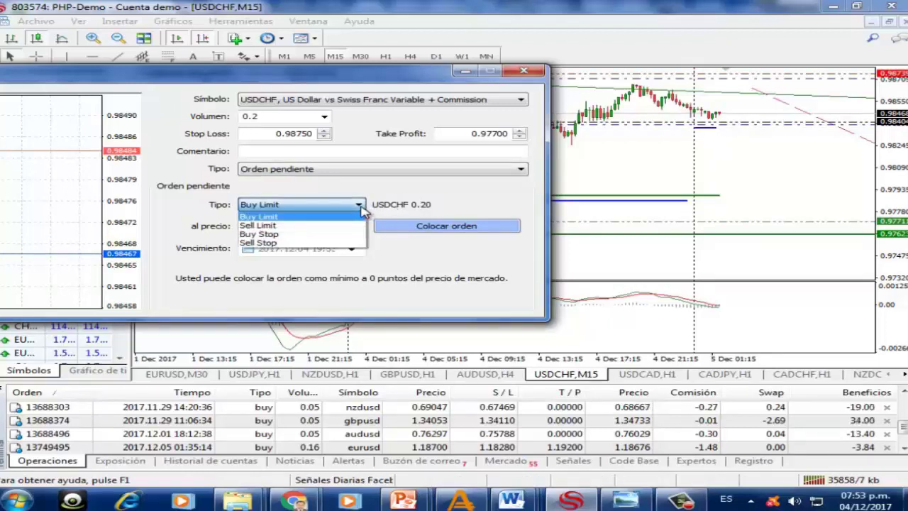
left_click(298, 243)
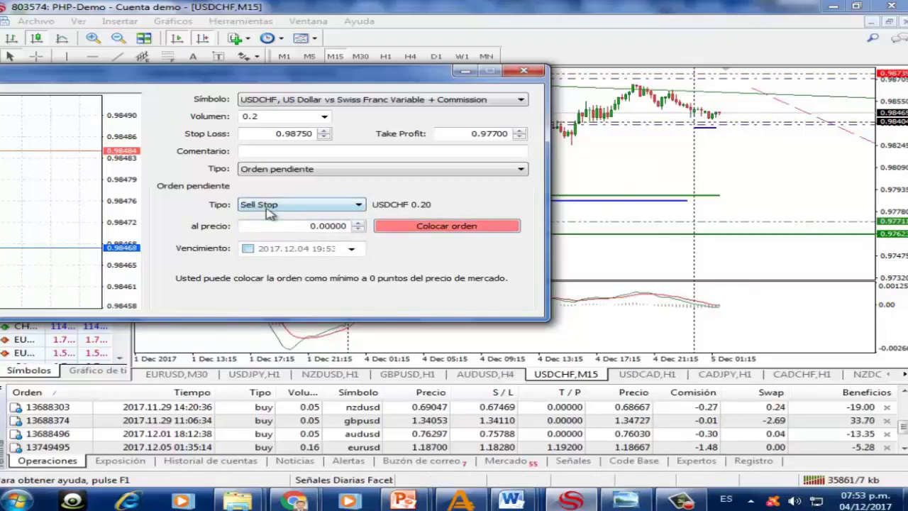
- Set the Sell Stop entry price to 0.98400, place the order and dismiss the confirmation
left_click(358, 222)
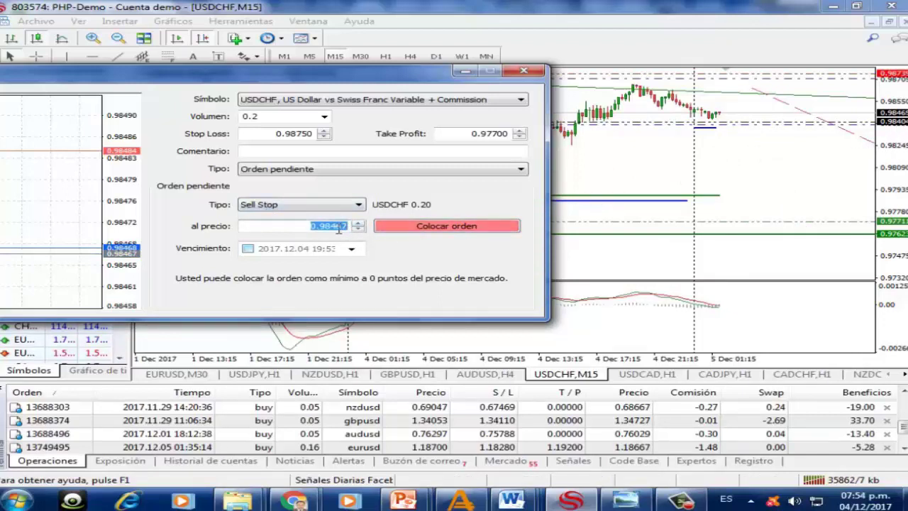
left_click_drag(338, 228, 427, 238)
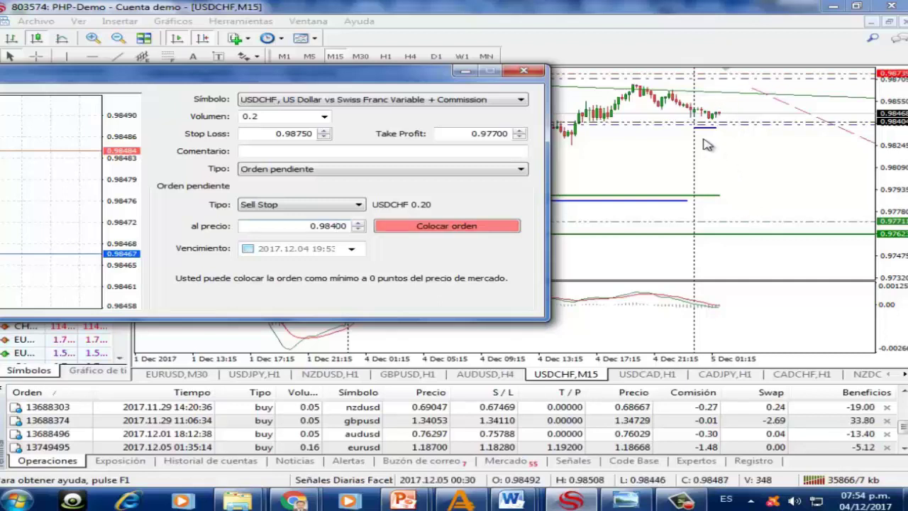
left_click(434, 227)
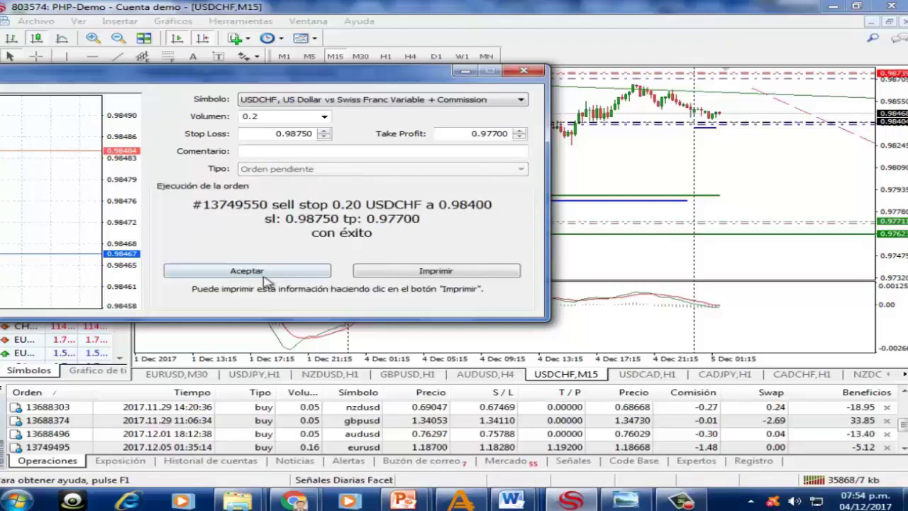
left_click(267, 272)
- Compress the USDCHF chart's price scale and move the red horizontal stop line to 0.98774
mouse_move(638, 295)
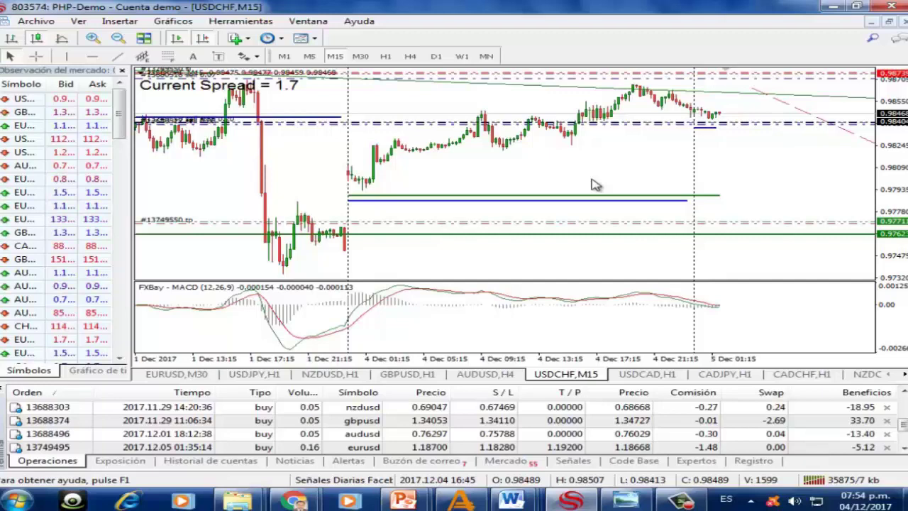
scroll(539, 177, "down", 5)
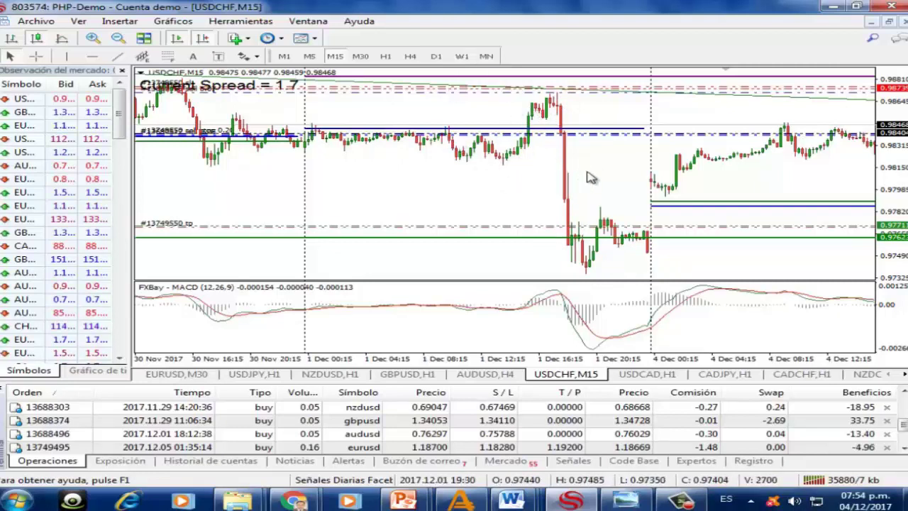
mouse_move(539, 118)
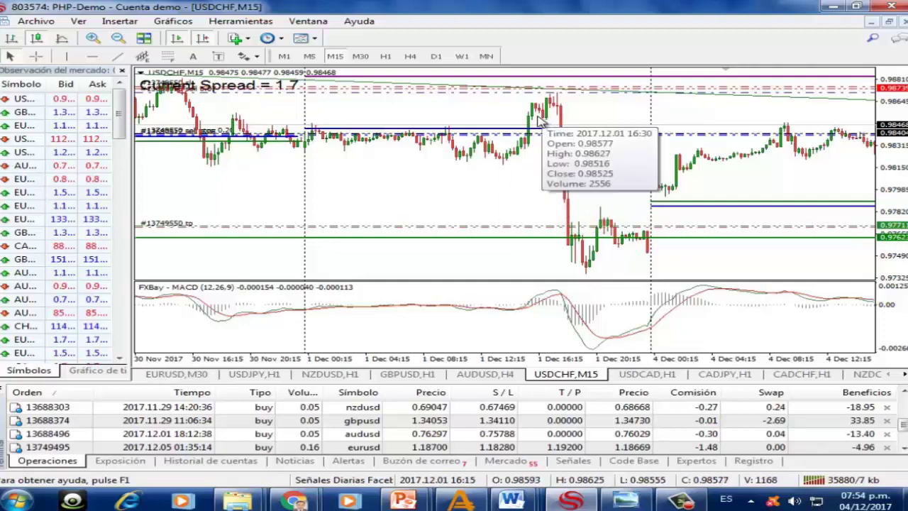
scroll(355, 149, "up", 2)
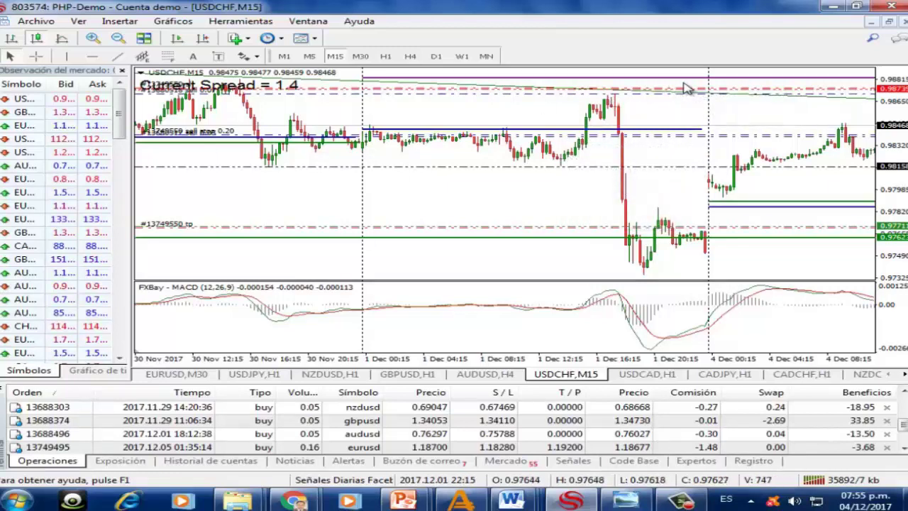
left_click_drag(885, 151, 888, 183)
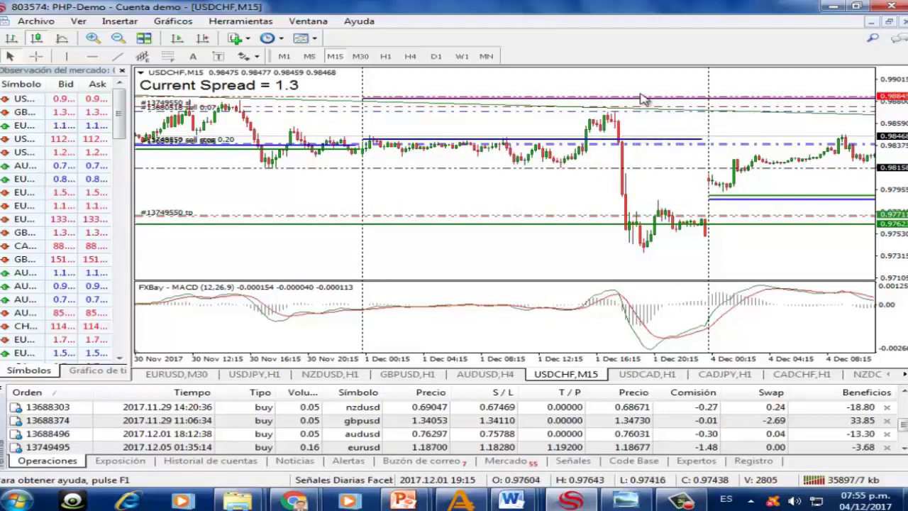
left_click_drag(640, 99, 669, 108)
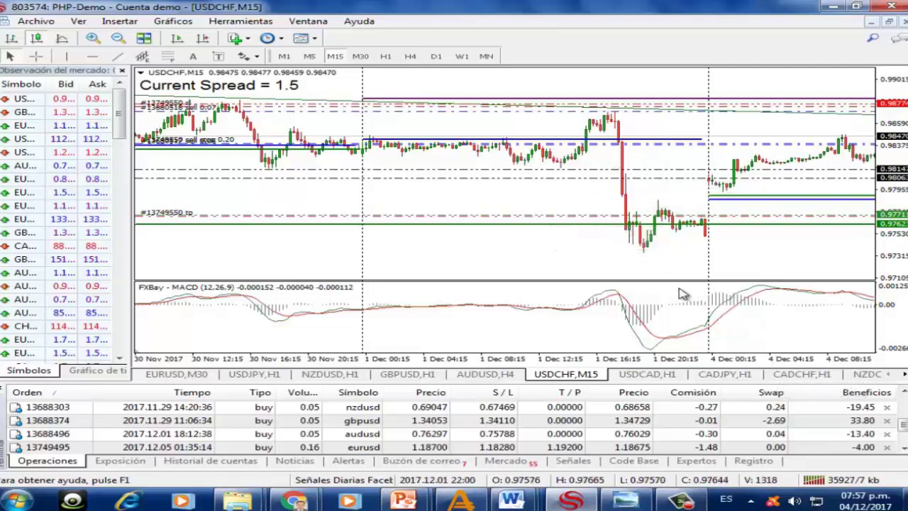
scroll(681, 294, "right", 5)
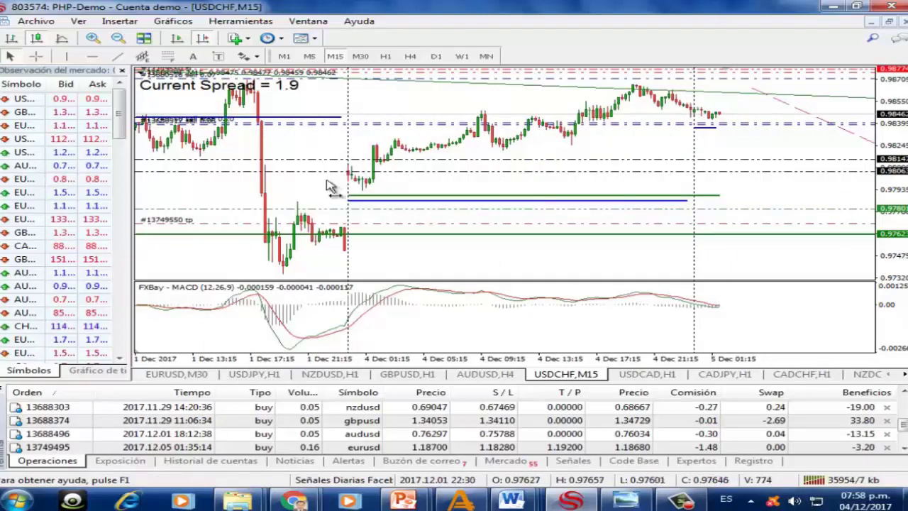
left_click_drag(328, 182, 497, 193)
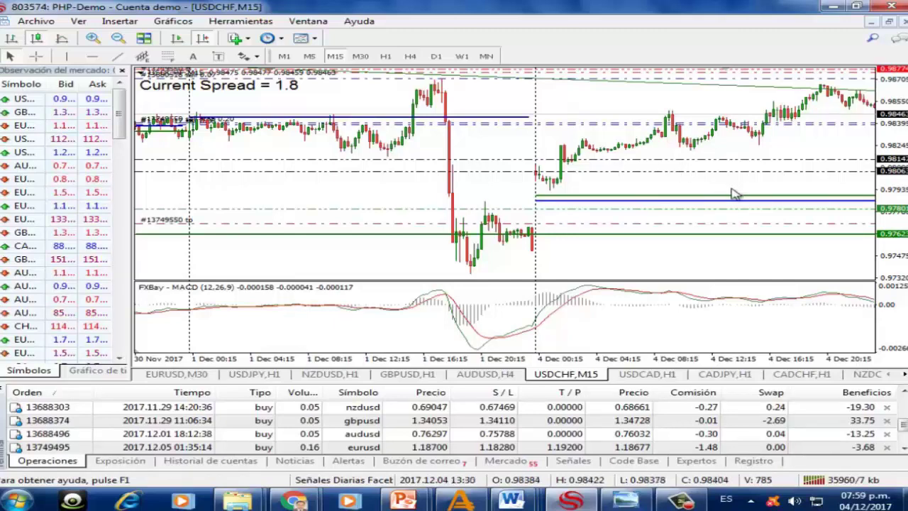
left_click_drag(738, 193, 606, 201)
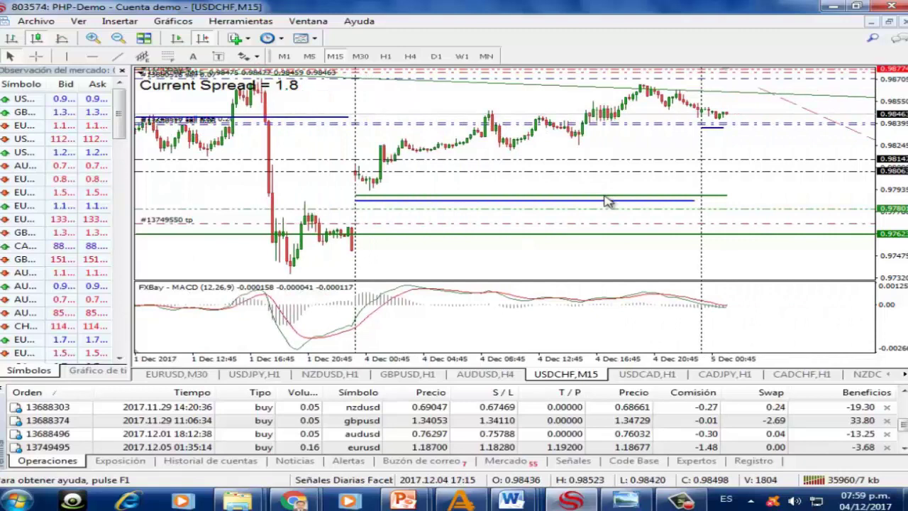